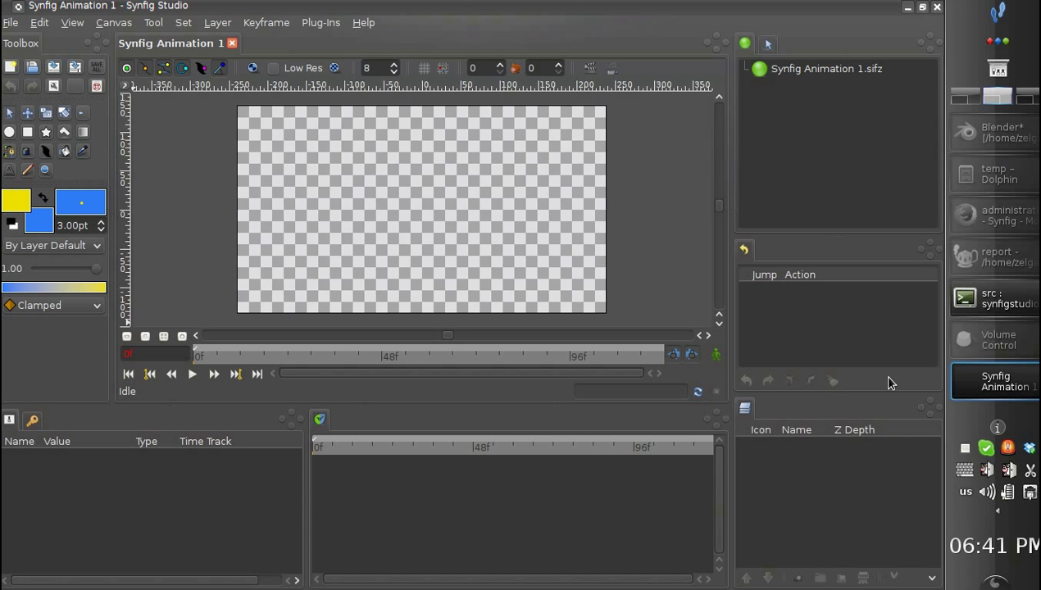
# Switch to the Bones Roadmap report in Geany, highlight "Advanced transformation parameter for Groups", and return to Synfig Studio
pyautogui.click(978, 259)
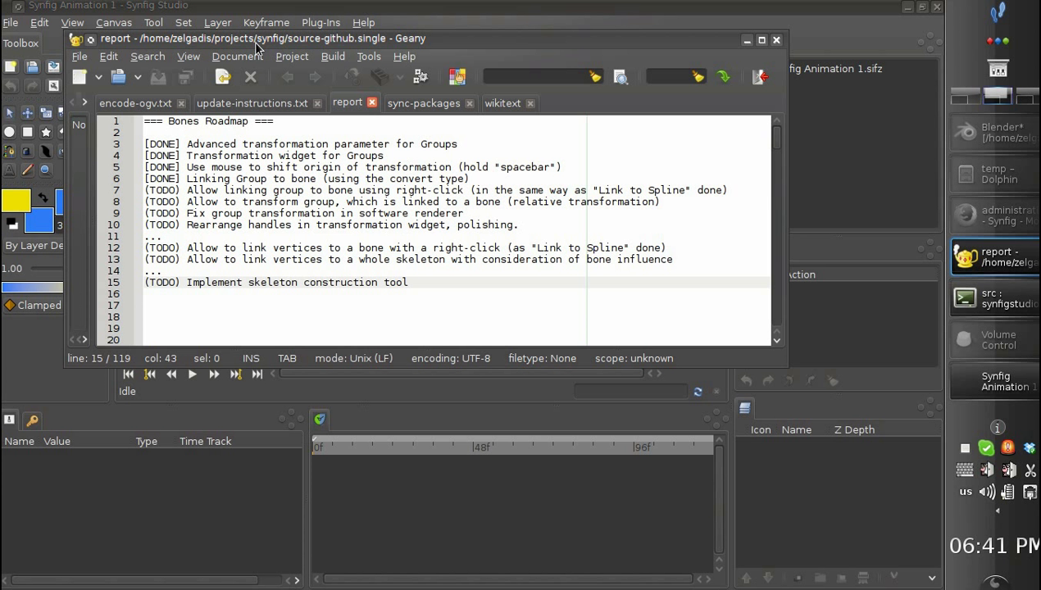
pyautogui.moveTo(253, 42); pyautogui.dragTo(250, 42)
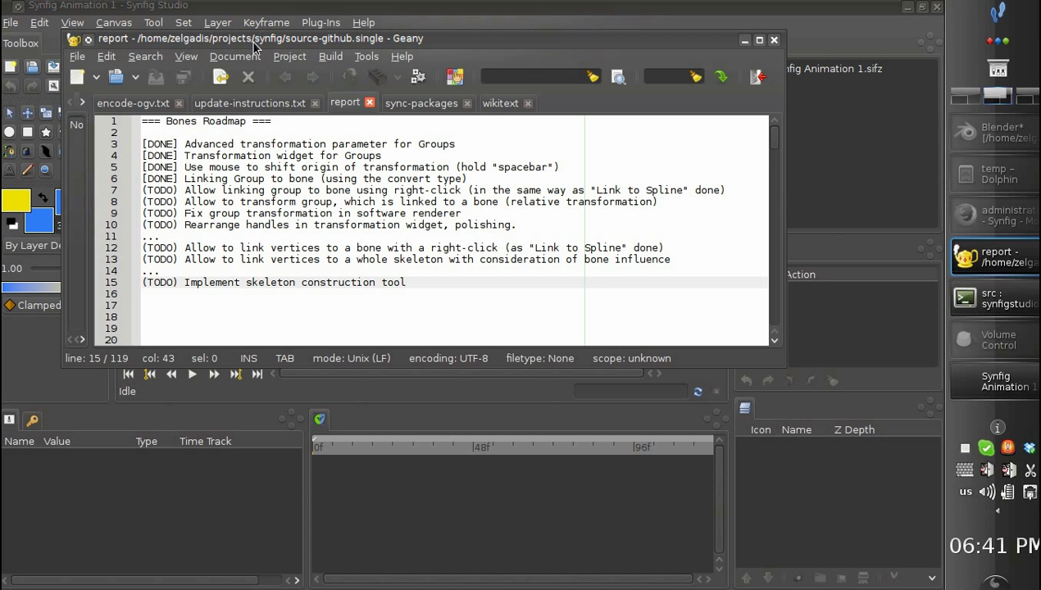
pyautogui.moveTo(253, 45); pyautogui.dragTo(263, 55)
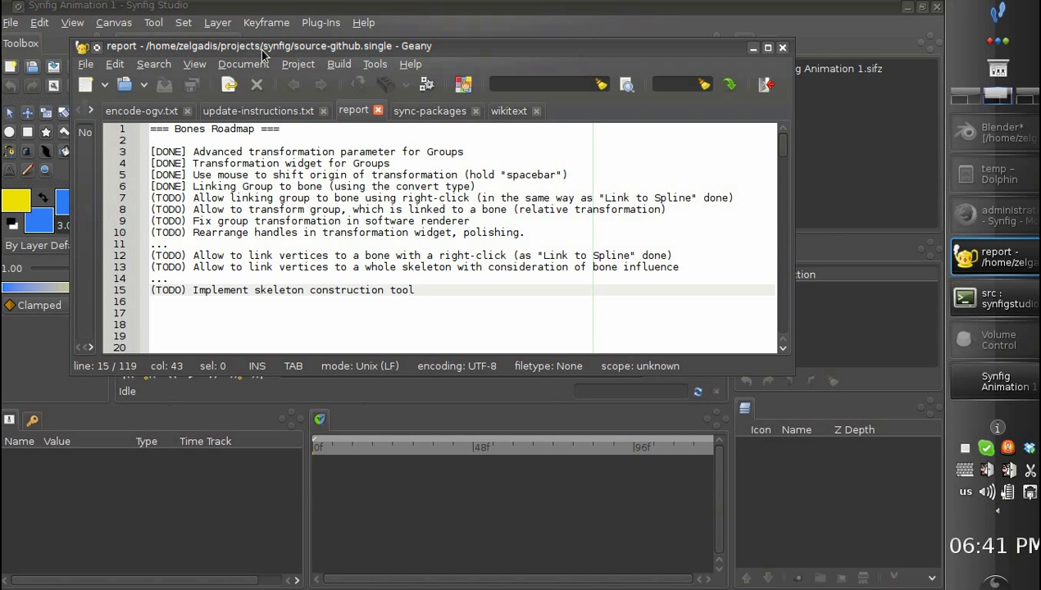
pyautogui.moveTo(262, 53); pyautogui.dragTo(252, 48)
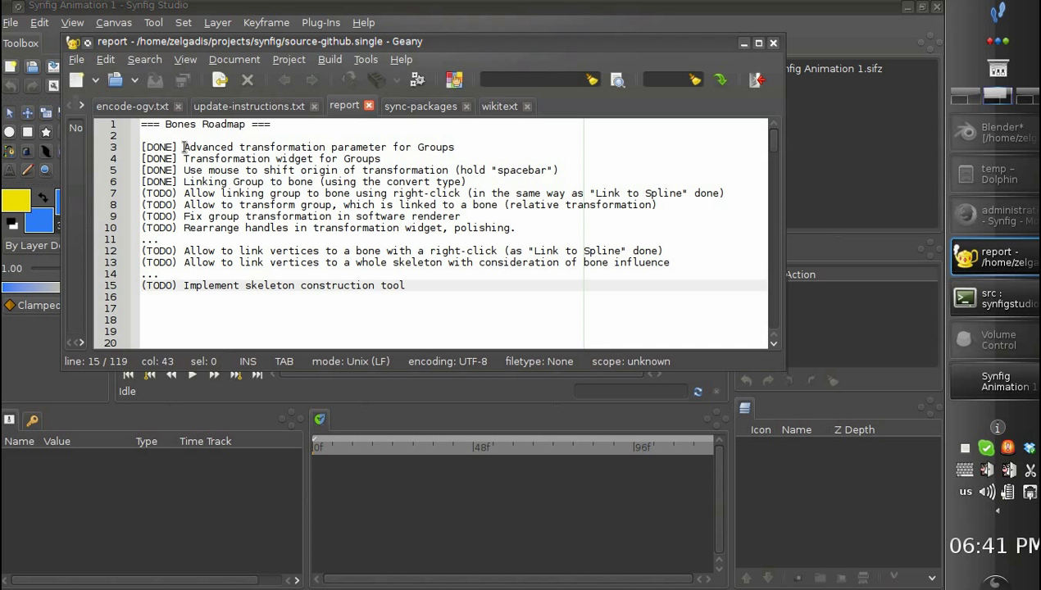
pyautogui.moveTo(185, 148); pyautogui.dragTo(465, 148)
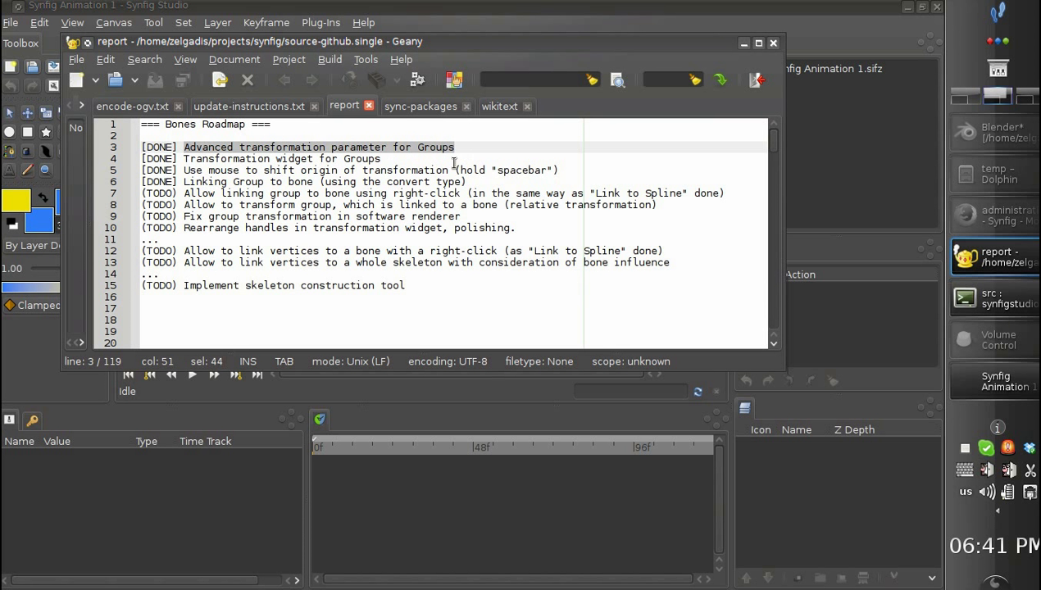
pyautogui.click(744, 42)
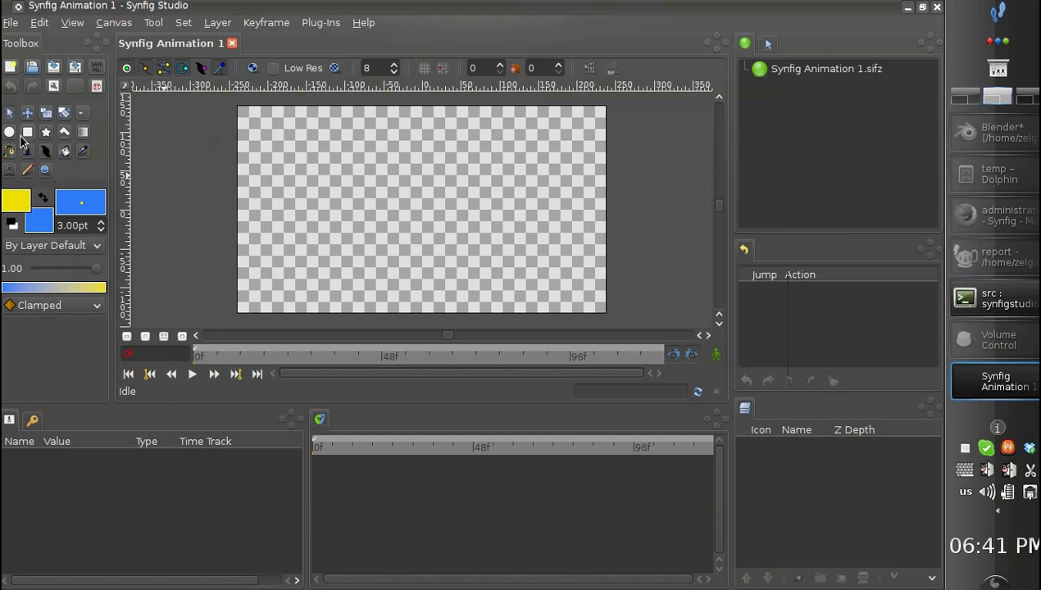
# Draw a blue rectangle about 158 by 37 pt near the canvas centre and a blue circle overlapping its left end
pyautogui.click(25, 133)
pyautogui.moveTo(380, 206); pyautogui.dragTo(502, 235)
pyautogui.click(9, 132)
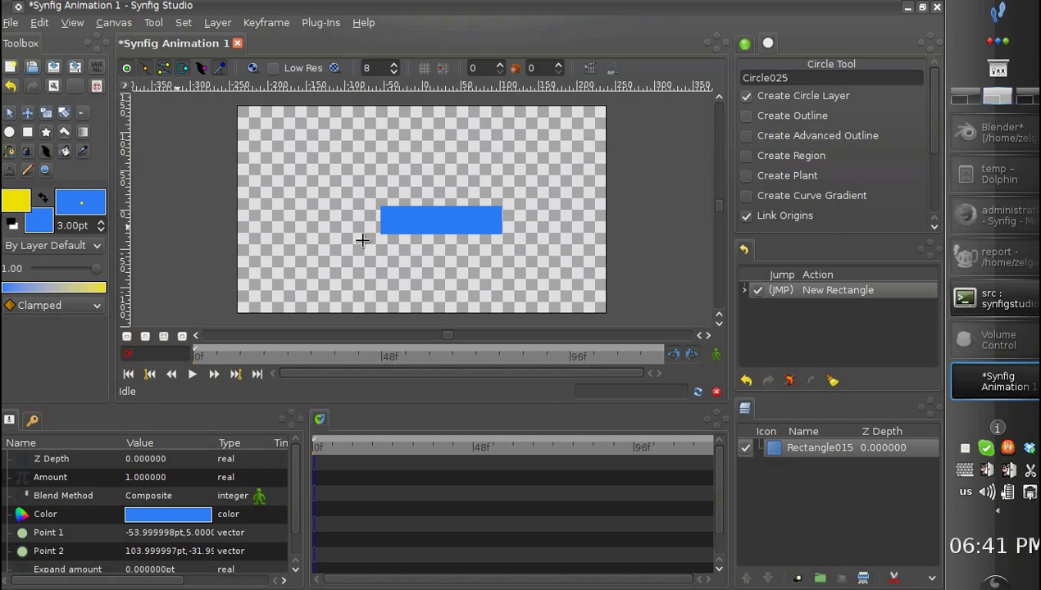
pyautogui.moveTo(369, 220); pyautogui.dragTo(393, 225)
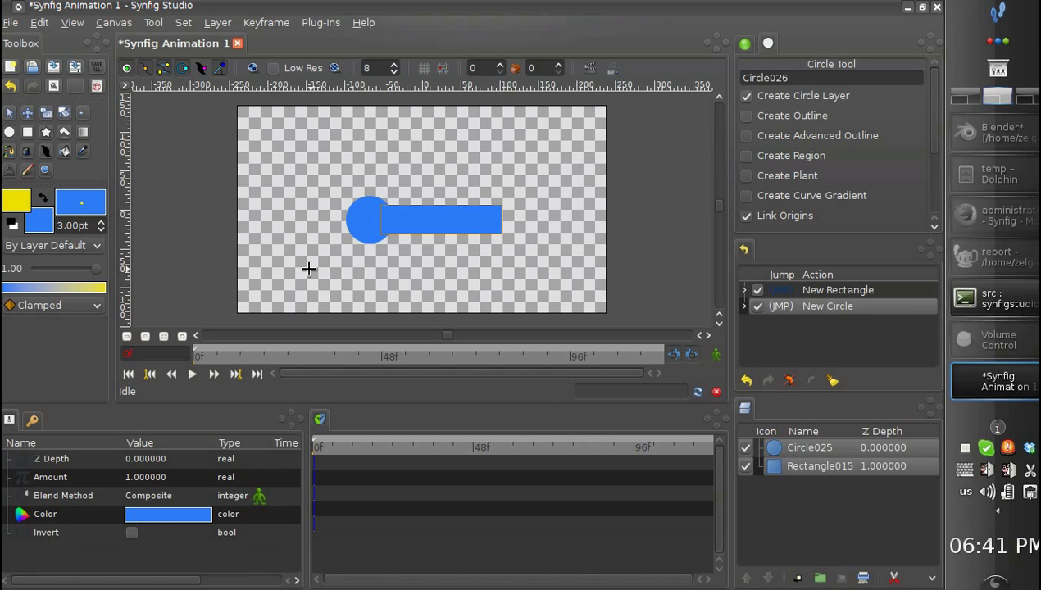
# Swap the outline and fill colours and fill the circle with yellow
pyautogui.click(9, 112)
pyautogui.click(82, 151)
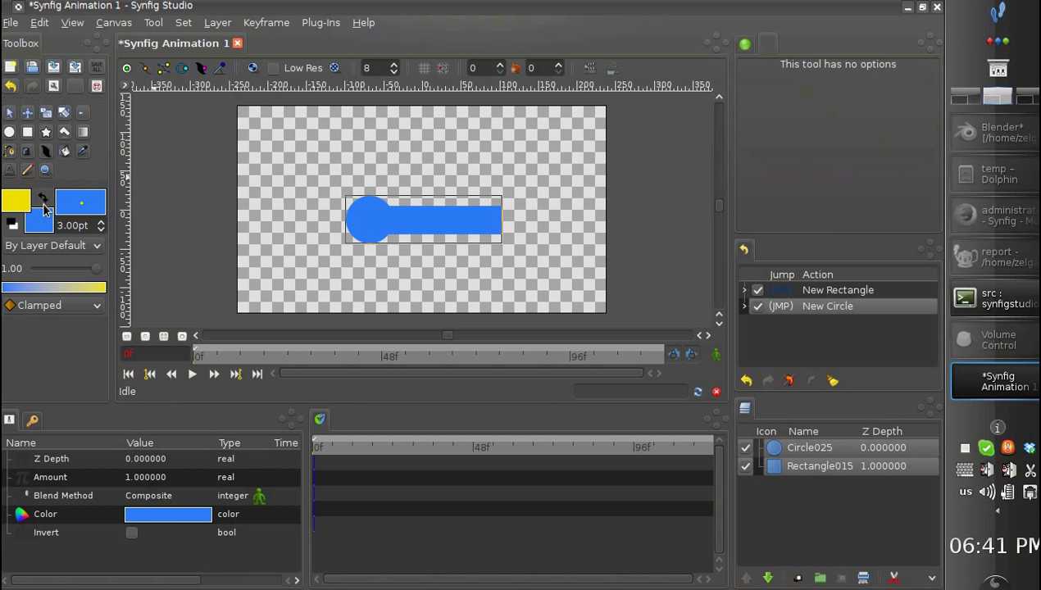
pyautogui.click(43, 202)
pyautogui.click(361, 220)
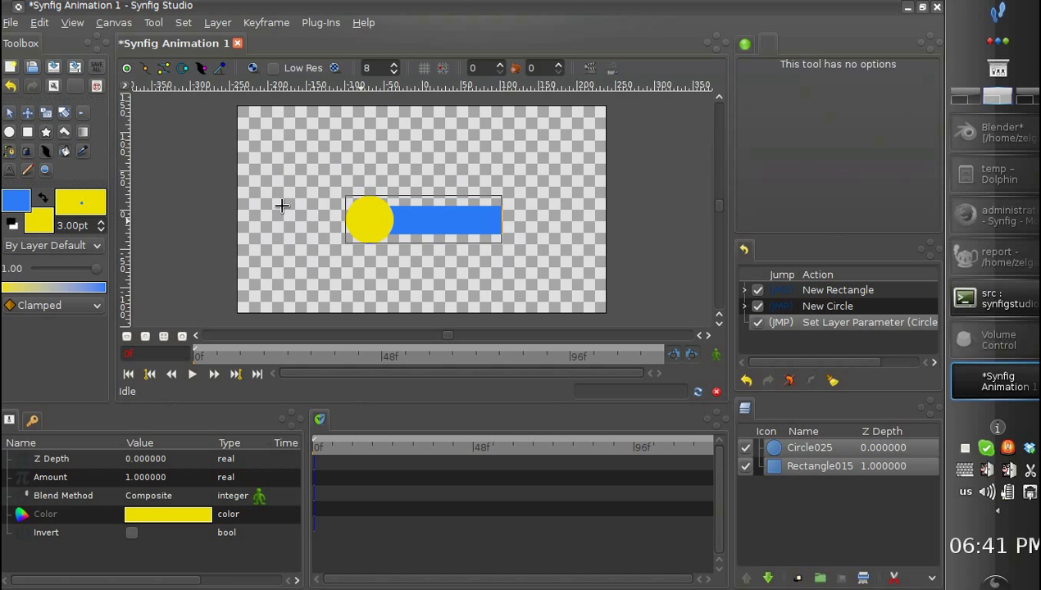
# Group the circle and rectangle layers together
pyautogui.click(9, 113)
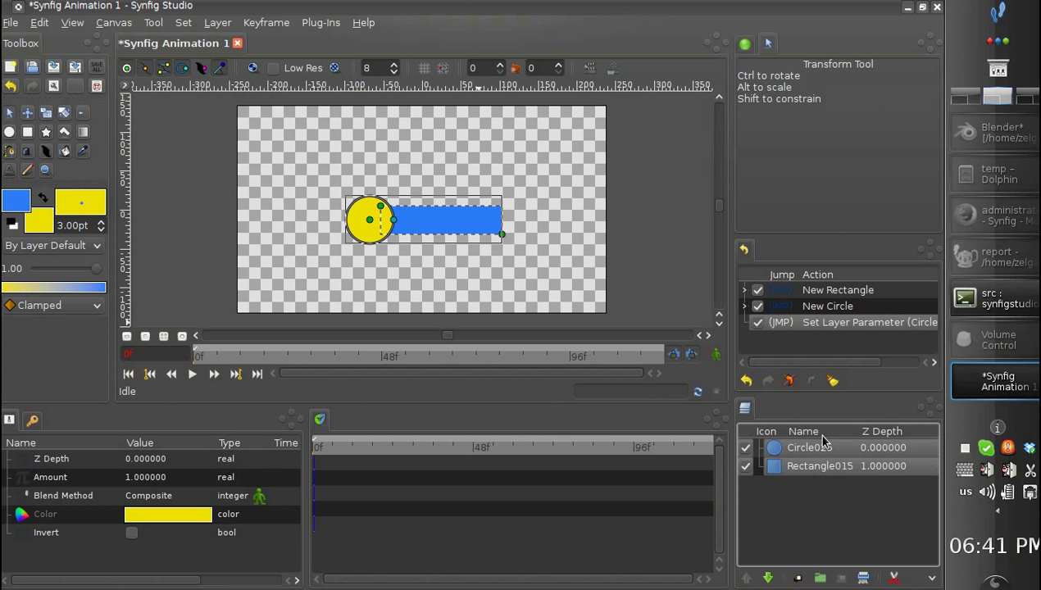
pyautogui.rightClick(785, 474)
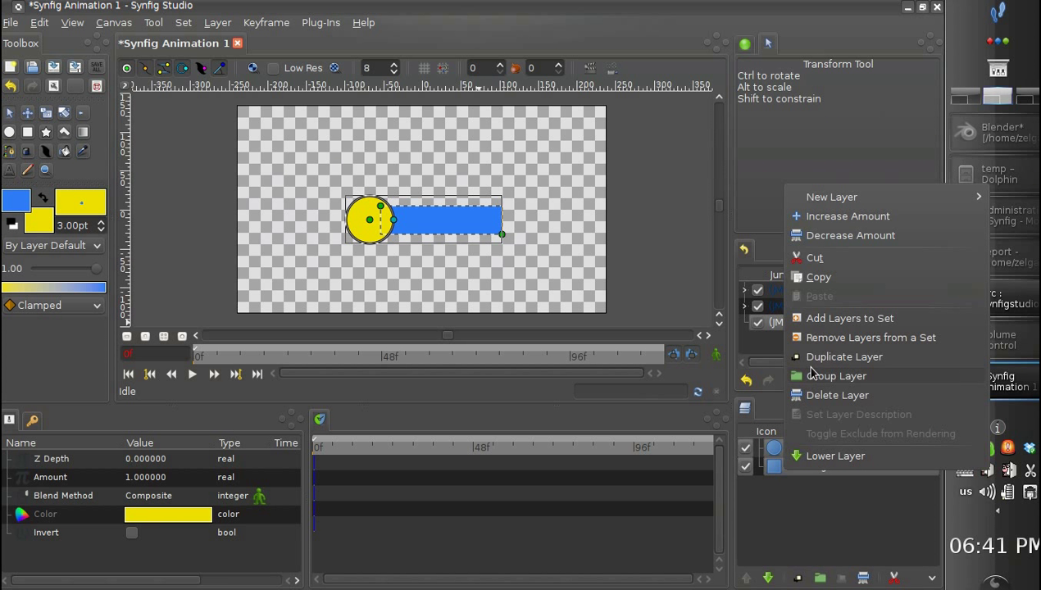
pyautogui.click(815, 379)
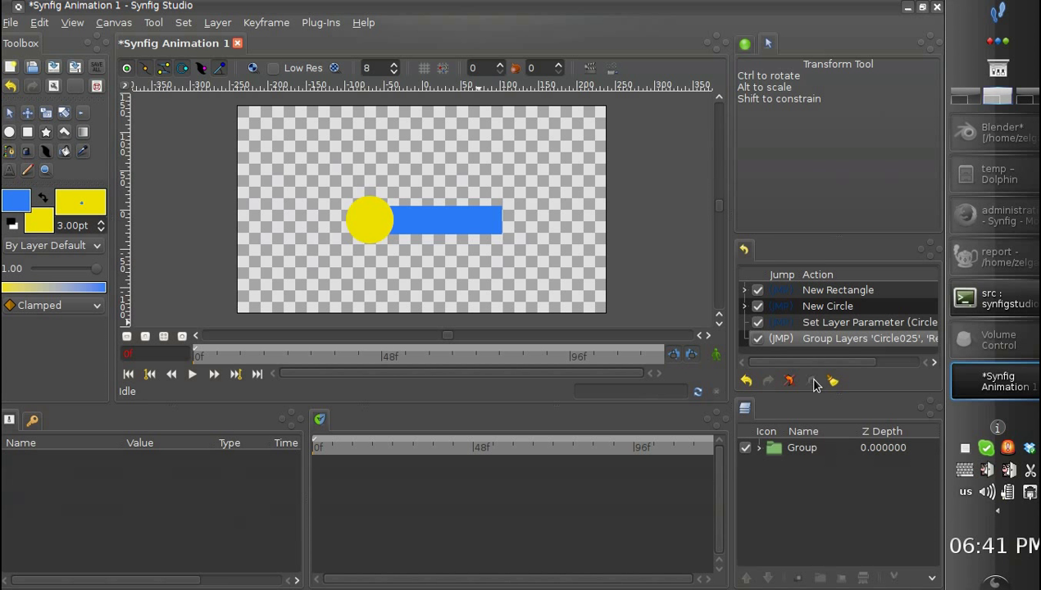
# Select the new group, widen its parameter list and look through all of the group's parameters
pyautogui.click(771, 448)
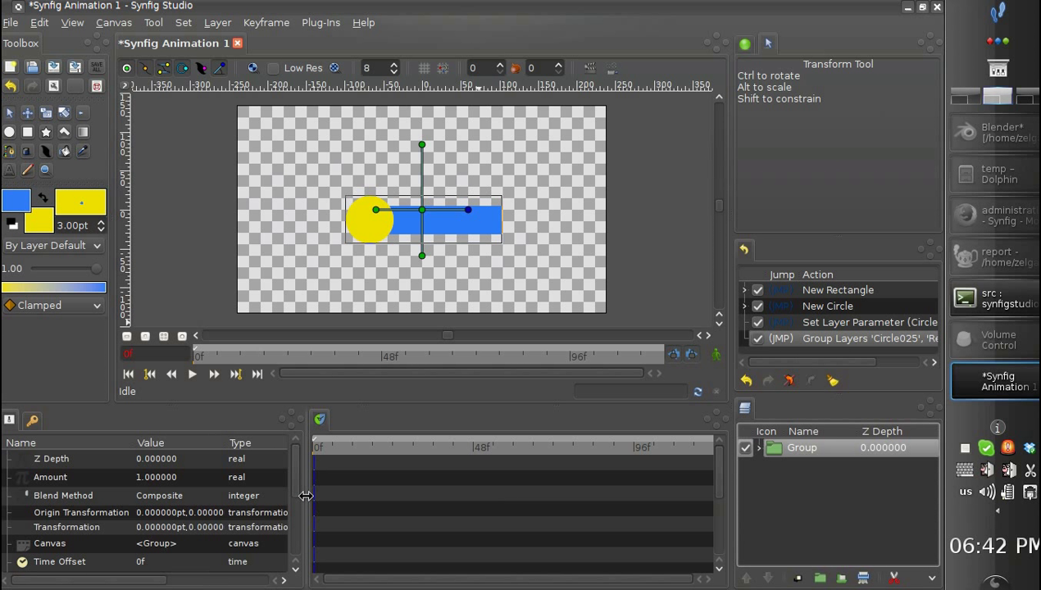
pyautogui.moveTo(304, 493); pyautogui.dragTo(311, 500)
pyautogui.scroll(-5, 161, 541)
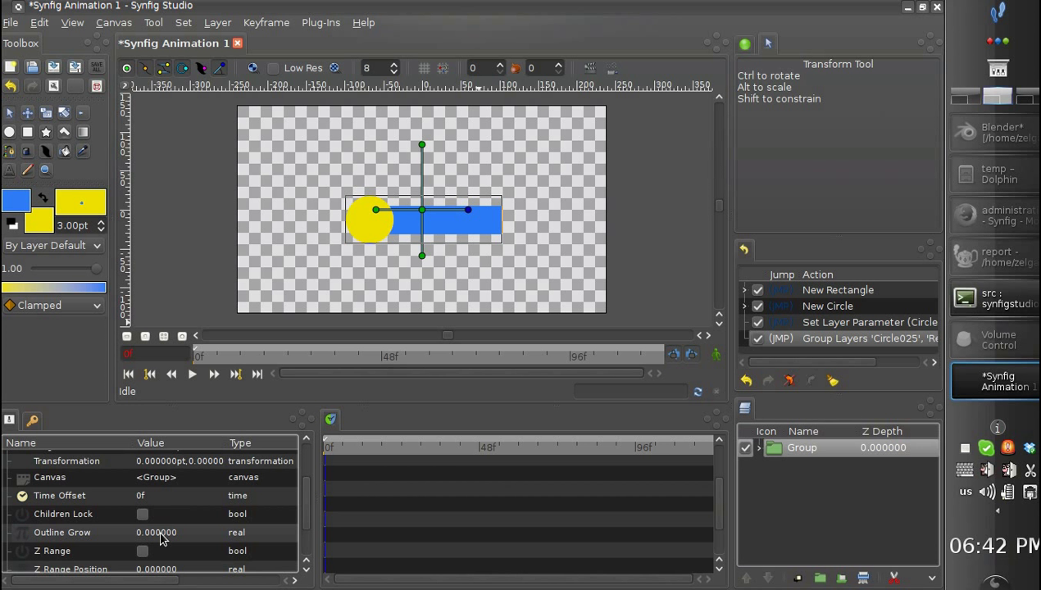
pyautogui.scroll(3, 161, 539)
pyautogui.scroll(1, 162, 539)
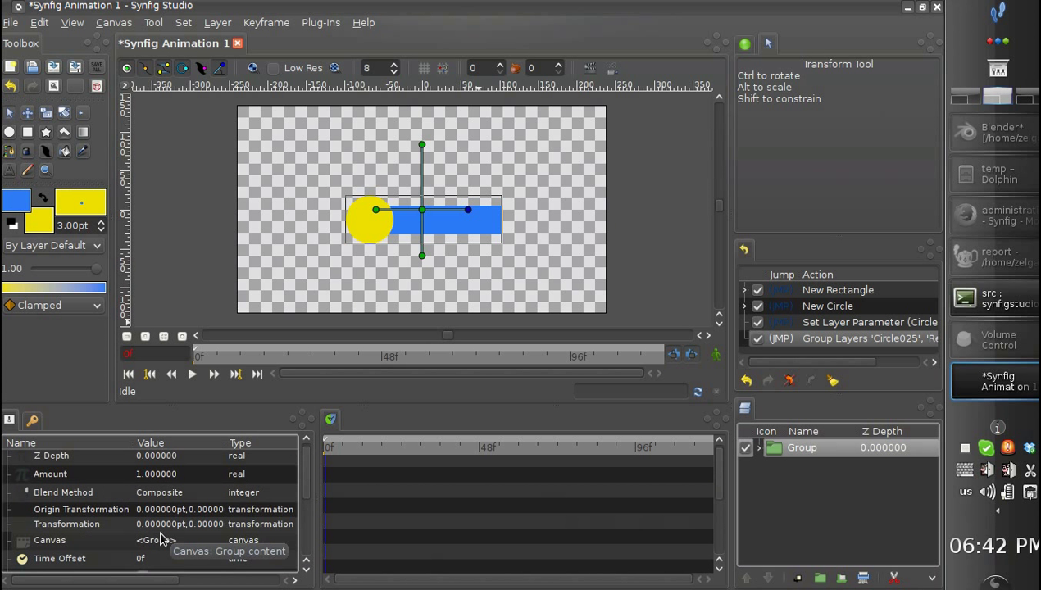
pyautogui.scroll(-3, 162, 538)
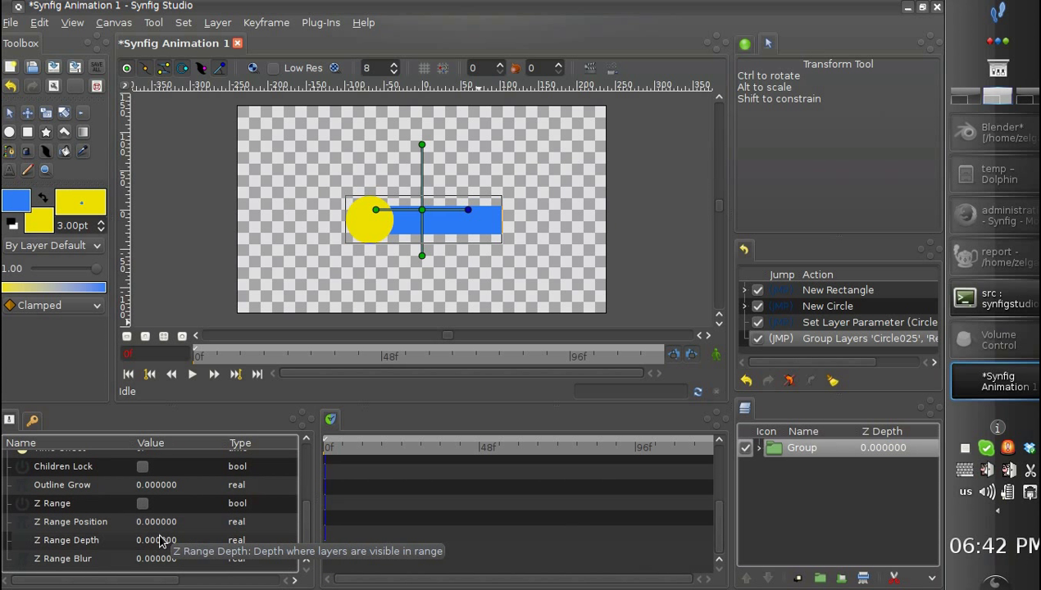
pyautogui.scroll(-1, 66, 488)
pyautogui.scroll(5, 66, 488)
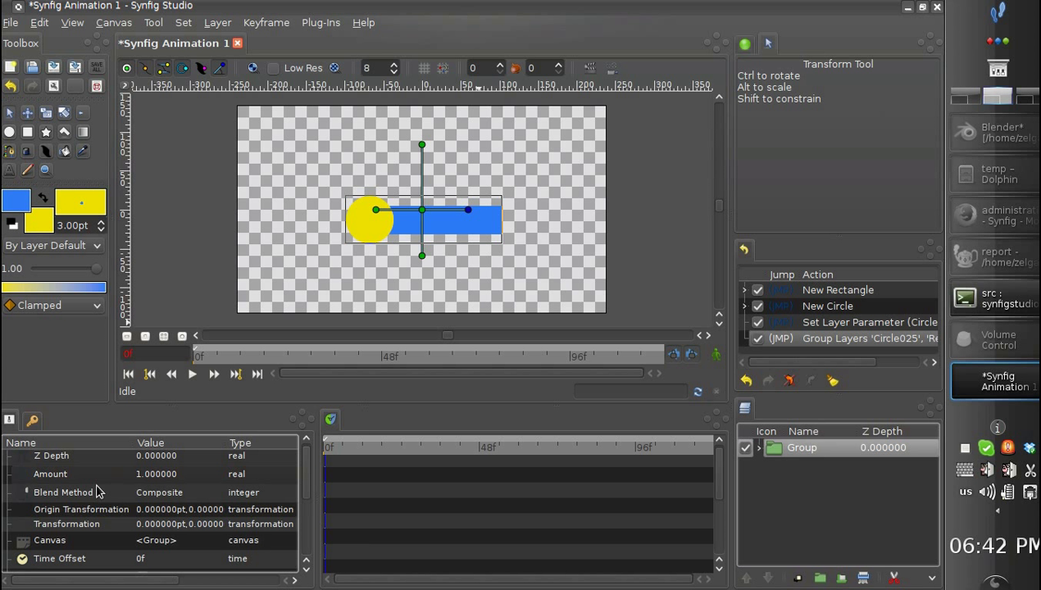
# Convert the group's Transformation parameter to Composite and expand its components
pyautogui.click(45, 527)
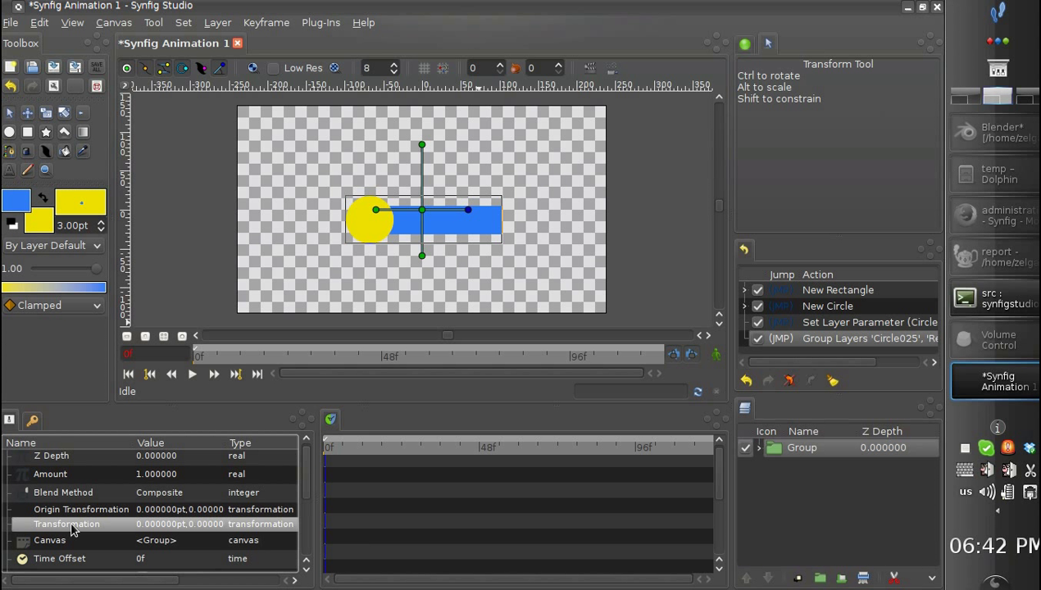
pyautogui.rightClick(50, 529)
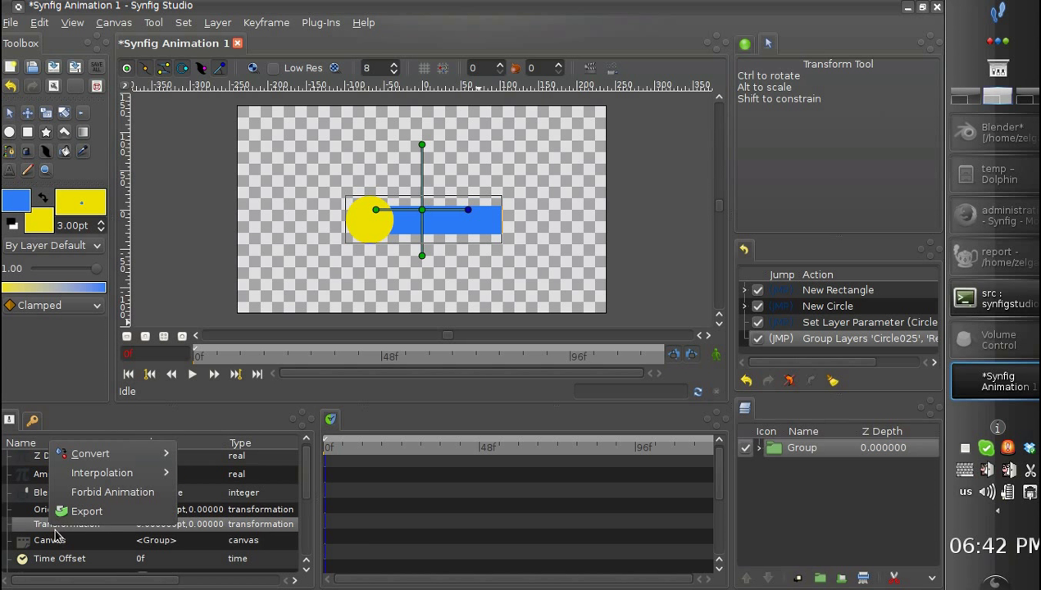
pyautogui.moveTo(87, 454)
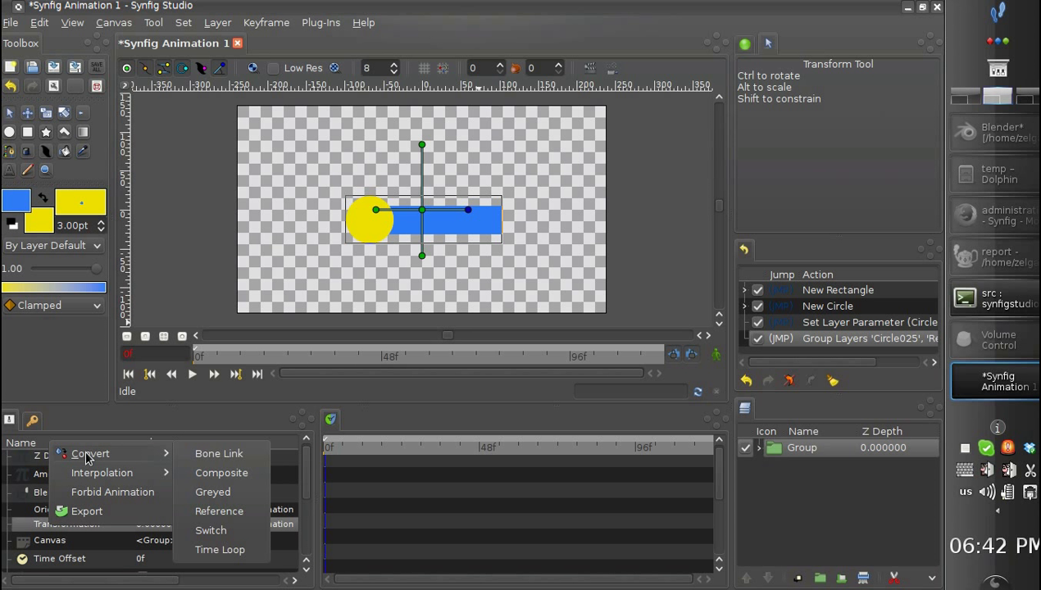
pyautogui.click(216, 478)
pyautogui.scroll(-1, 142, 510)
pyautogui.click(8, 502)
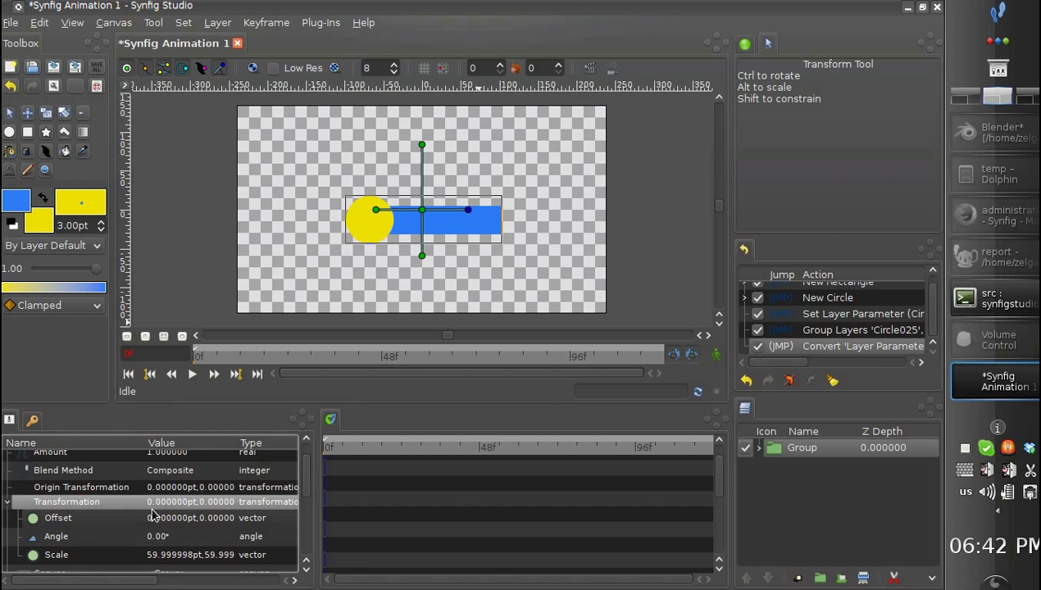
# Set the Offset component of the group's transformation to X 4 pt and Y 4 pt
pyautogui.scroll(-1, 152, 514)
pyautogui.click(84, 478)
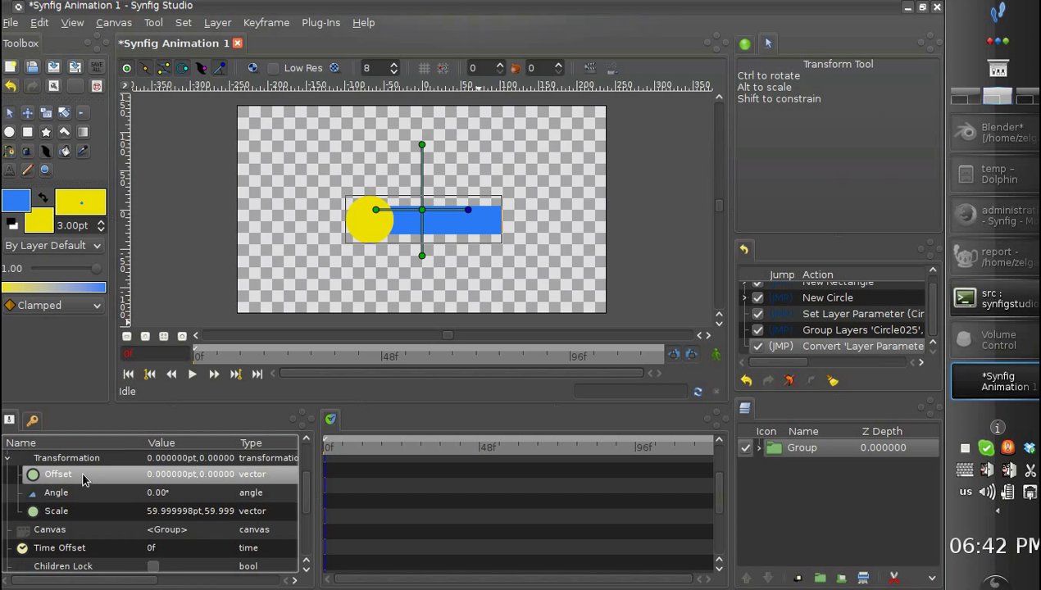
pyautogui.click(170, 475)
pyautogui.write('4')
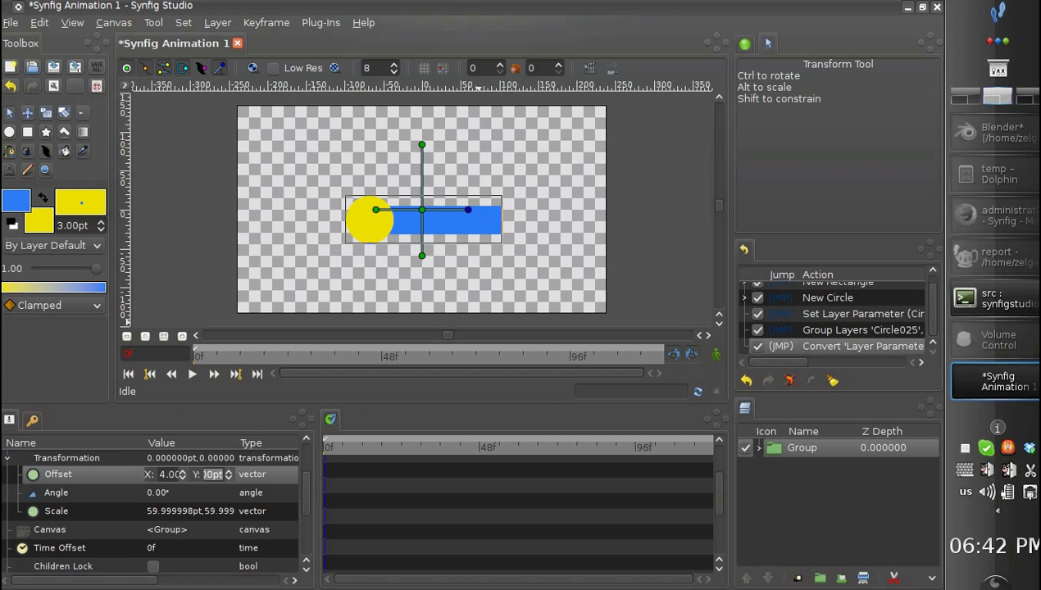
pyautogui.press('Tab')
pyautogui.write('4')
pyautogui.press('Return')
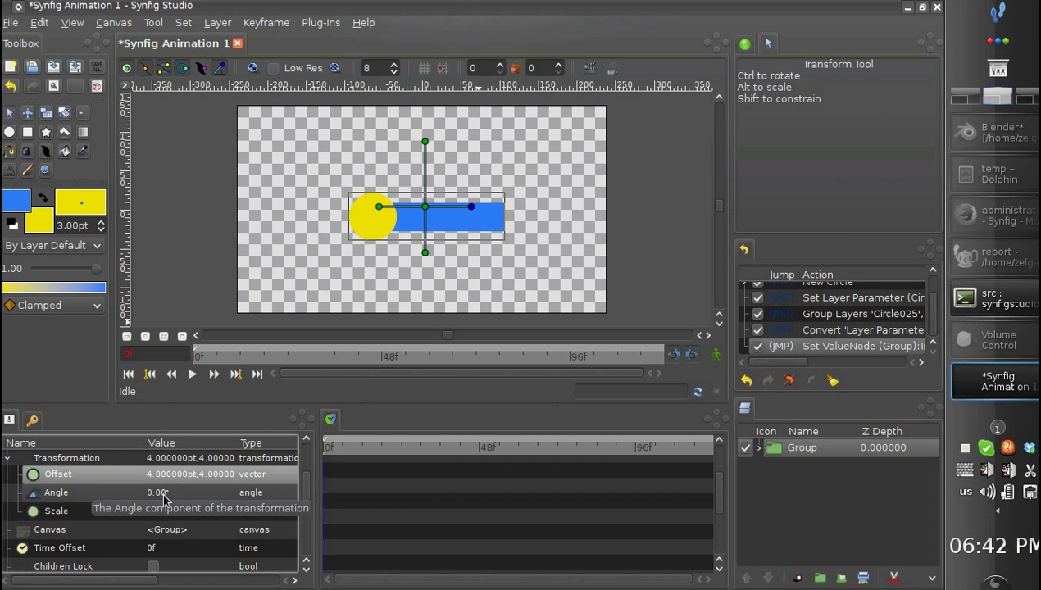
# Set the Angle component of the group's transformation to 5°
pyautogui.click(197, 492)
pyautogui.click(202, 492)
pyautogui.write('5')
pyautogui.press('Return')
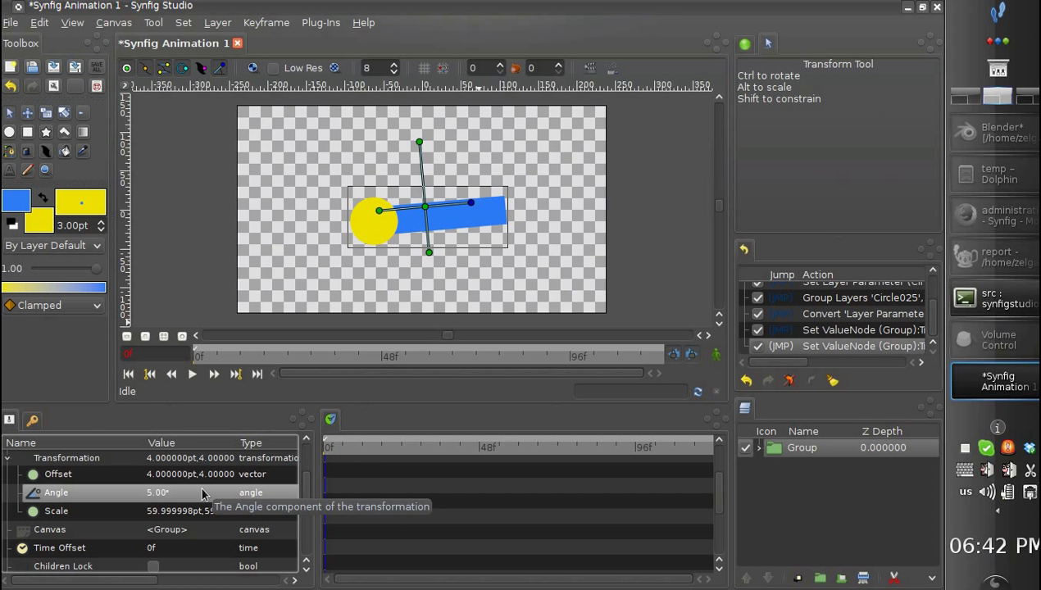
# Set the X value of the group's transformation Scale to 15 pt
pyautogui.click(132, 512)
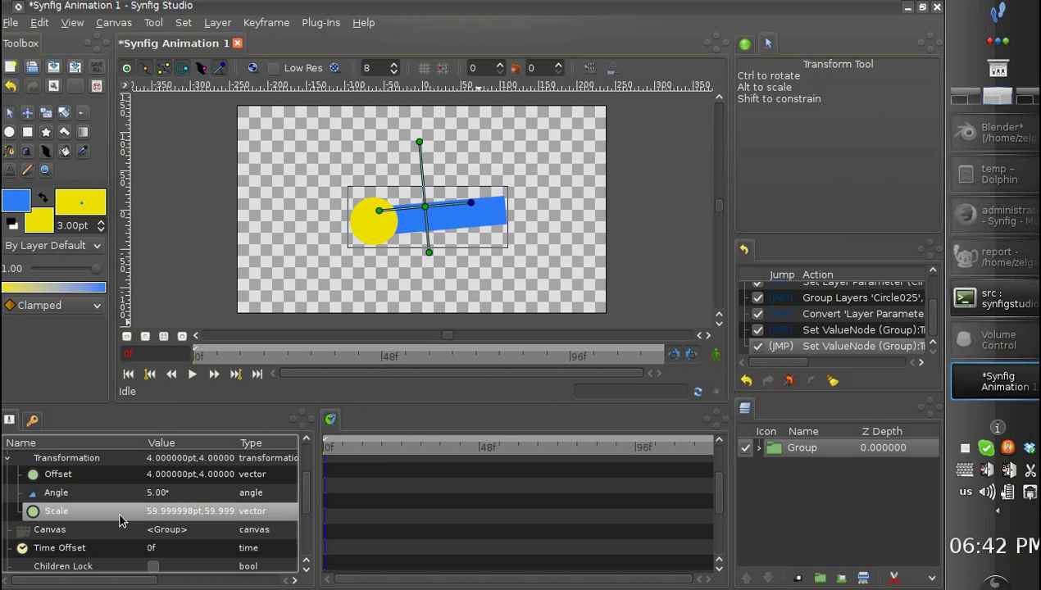
pyautogui.click(162, 513)
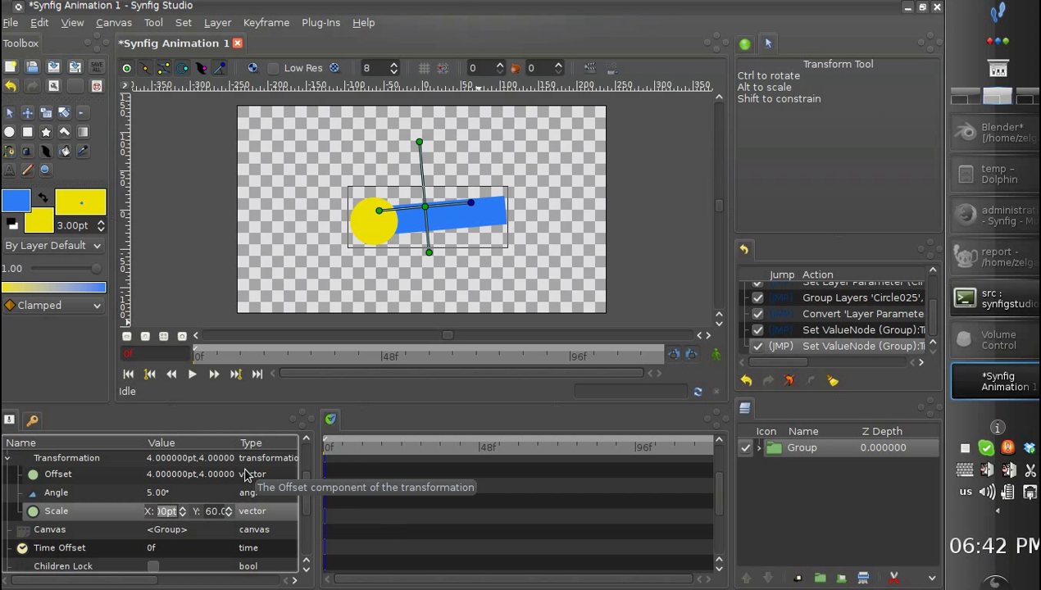
pyautogui.write('15')
pyautogui.press('Return')
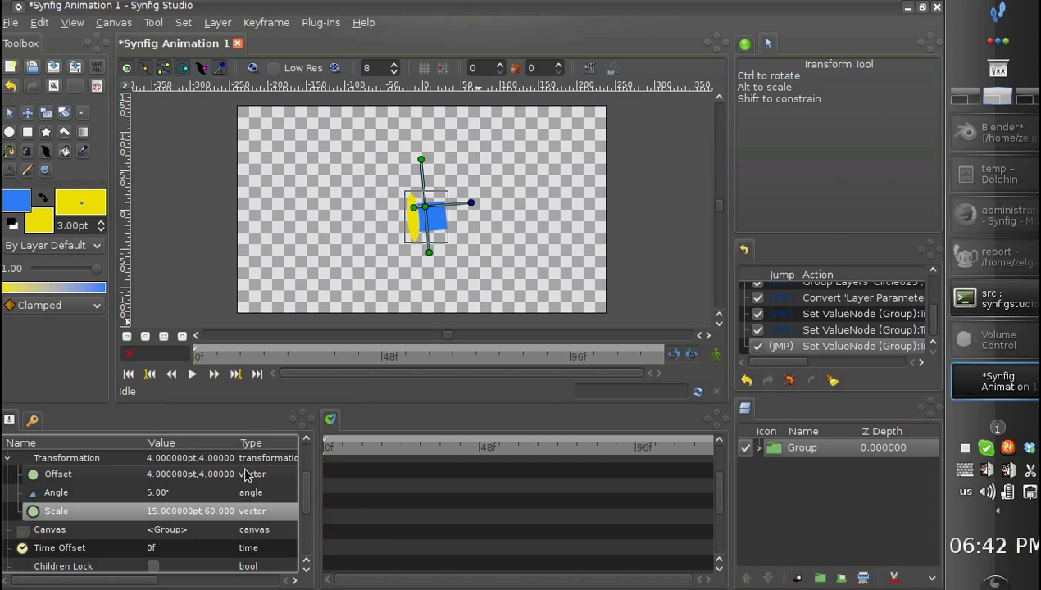
# Disconnect the group's Transformation parameter to remove its Composite conversion
pyautogui.scroll(1, 49, 508)
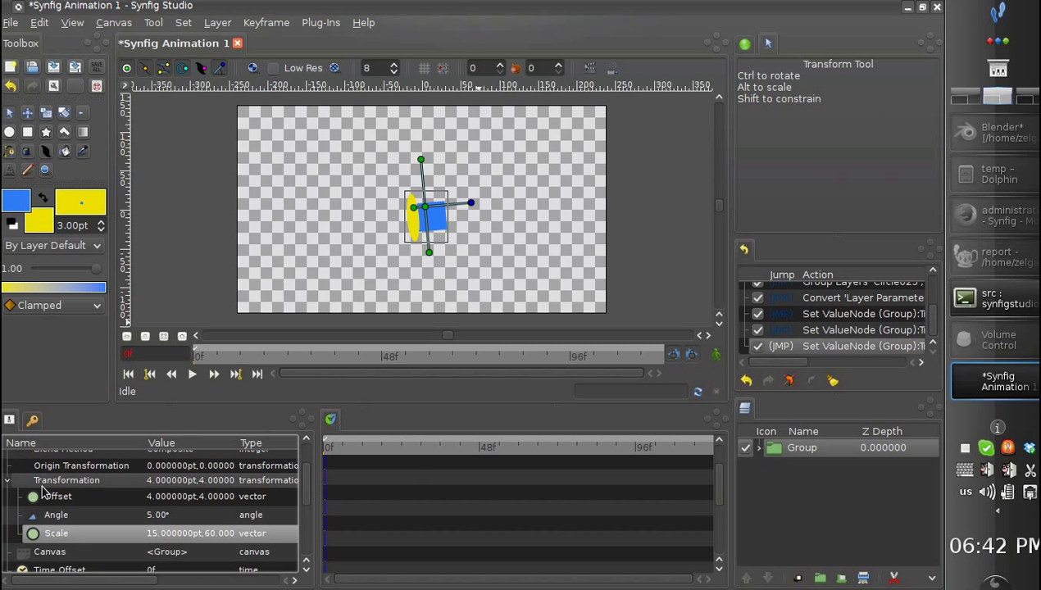
pyautogui.rightClick(59, 479)
pyautogui.click(82, 514)
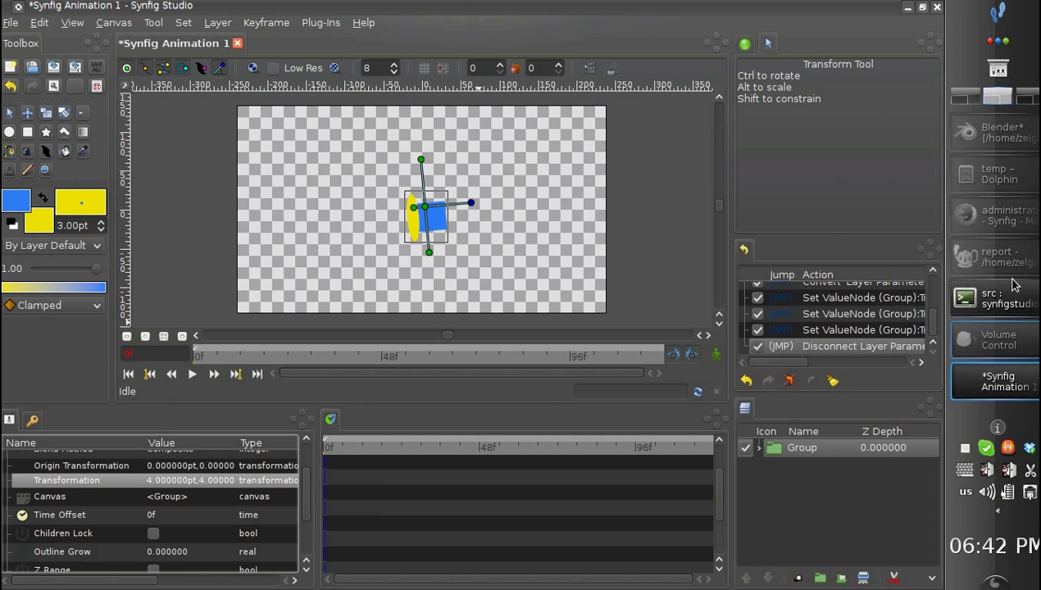
# Switch to the roadmap in Geany, highlight "Transformation widget for Groups", and return to Synfig Studio
pyautogui.click(988, 258)
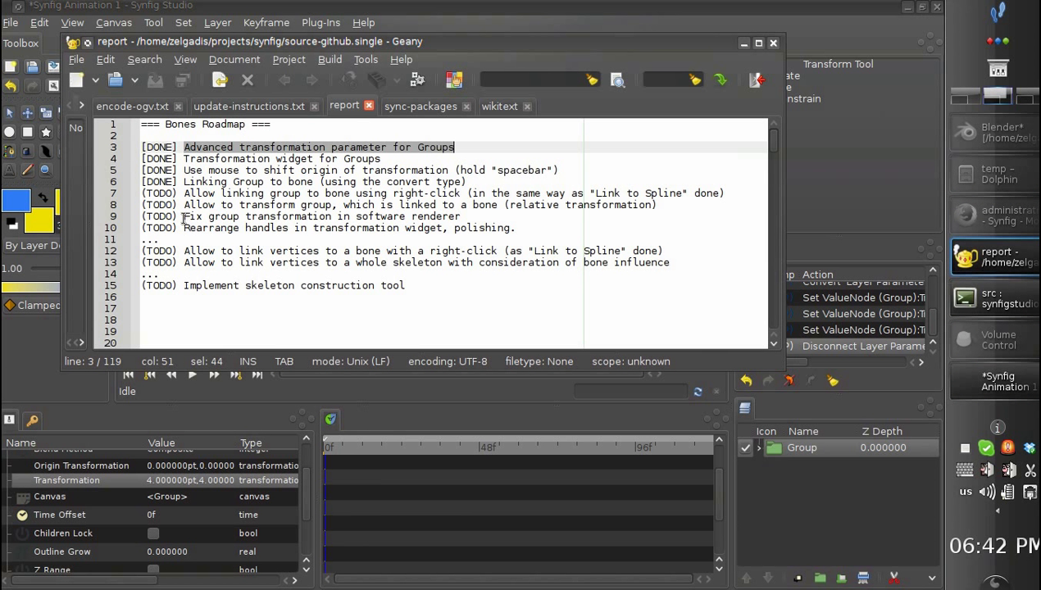
pyautogui.moveTo(184, 160); pyautogui.dragTo(389, 160)
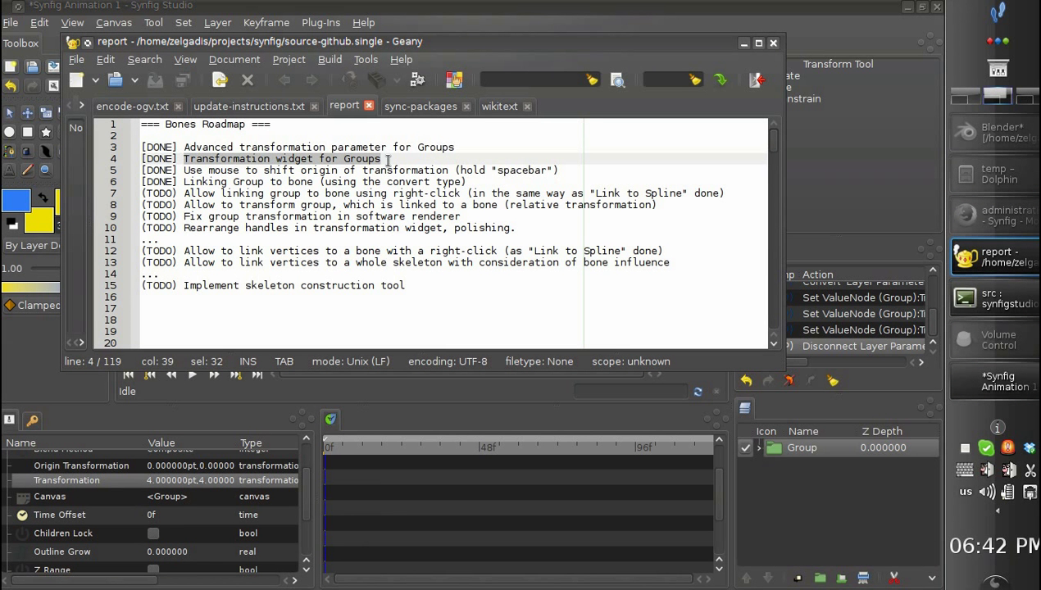
pyautogui.click(742, 44)
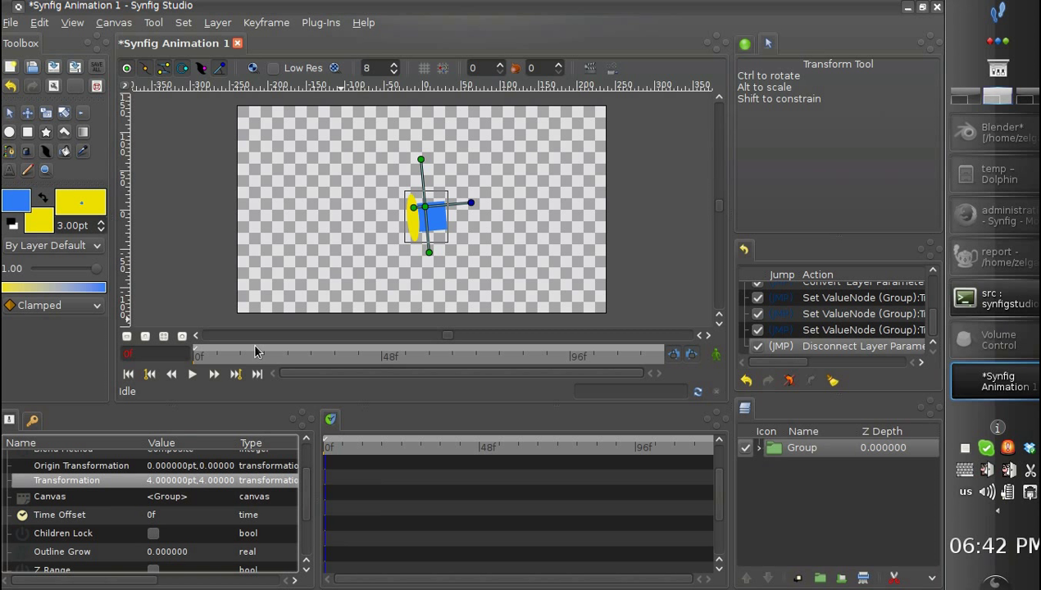
# Move, rotate and rescale the group with its on-canvas transformation handles, tilting it diagonally at an offset of about -25, 13 pt
pyautogui.moveTo(425, 214); pyautogui.dragTo(436, 244)
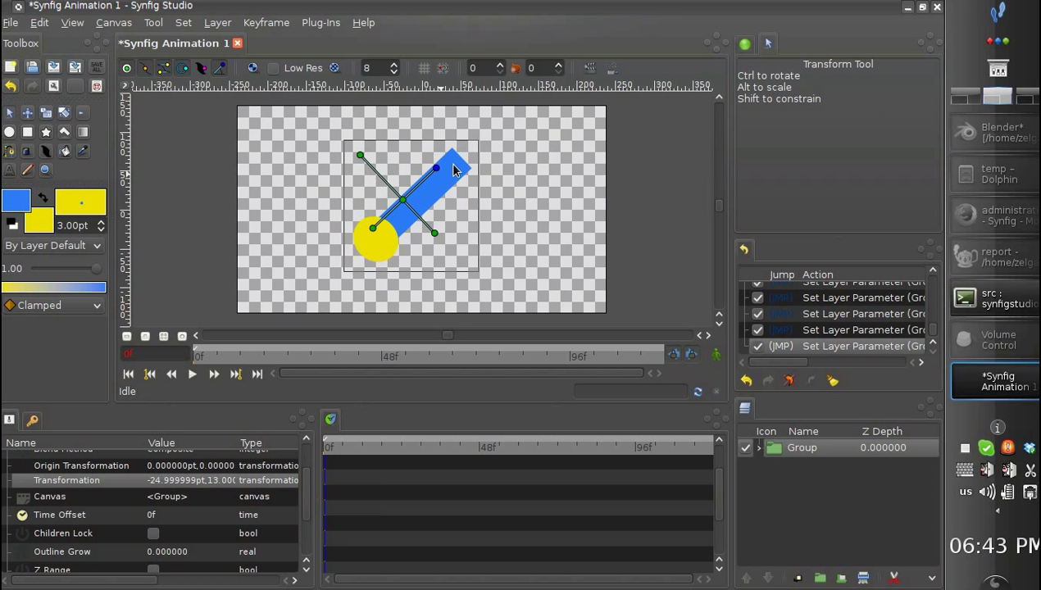
# Rotate the group nearly level, rescale its length and height with the on-canvas handles, and move it to an offset of about -19, 5 pt
pyautogui.moveTo(437, 169); pyautogui.dragTo(451, 199)
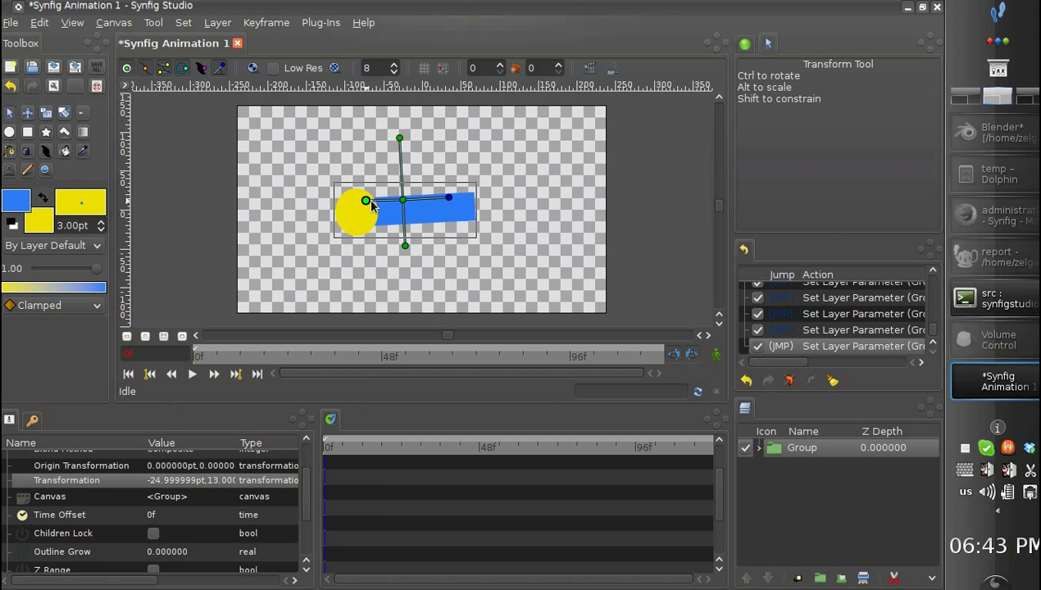
pyautogui.moveTo(369, 201)
pyautogui.mouseDown()
pyautogui.moveTo(383, 202)
pyautogui.moveTo(360, 202)
pyautogui.mouseUp()
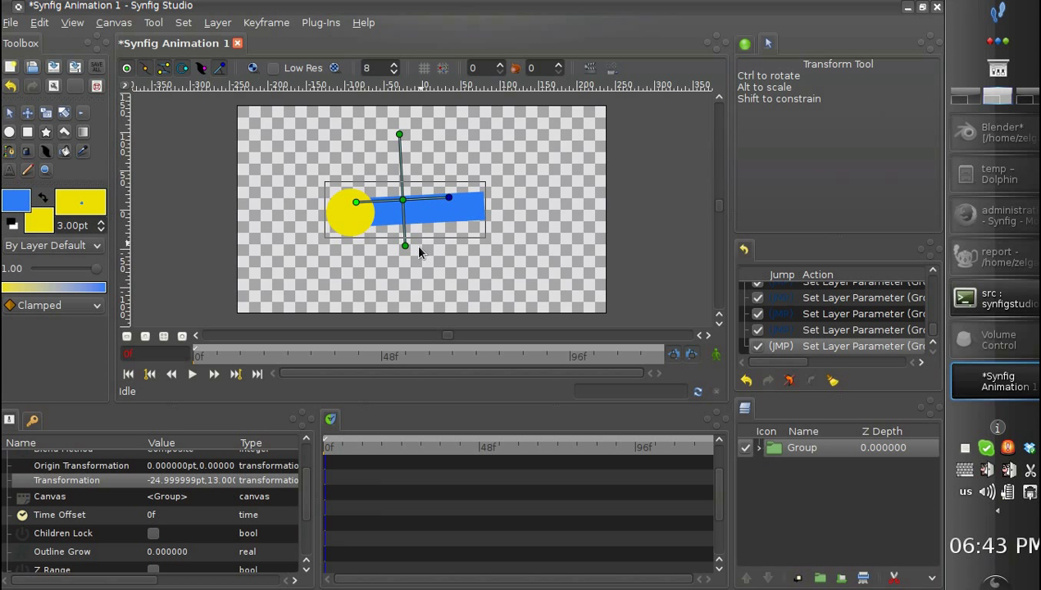
pyautogui.moveTo(405, 245)
pyautogui.mouseDown()
pyautogui.moveTo(403, 218)
pyautogui.moveTo(407, 254)
pyautogui.mouseUp()
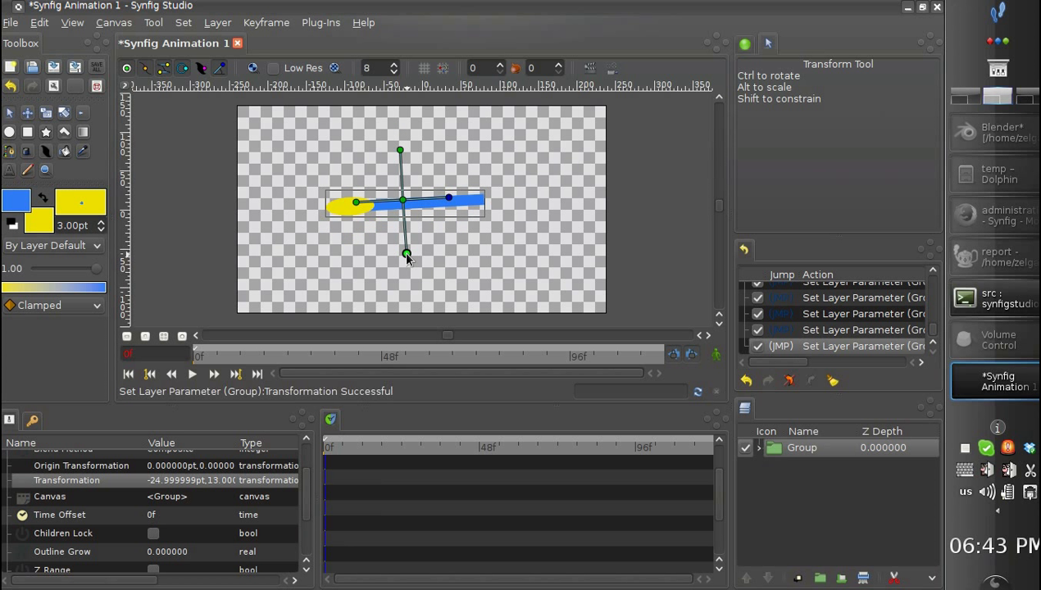
pyautogui.moveTo(399, 127)
pyautogui.mouseDown()
pyautogui.moveTo(398, 113)
pyautogui.moveTo(399, 140)
pyautogui.mouseUp()
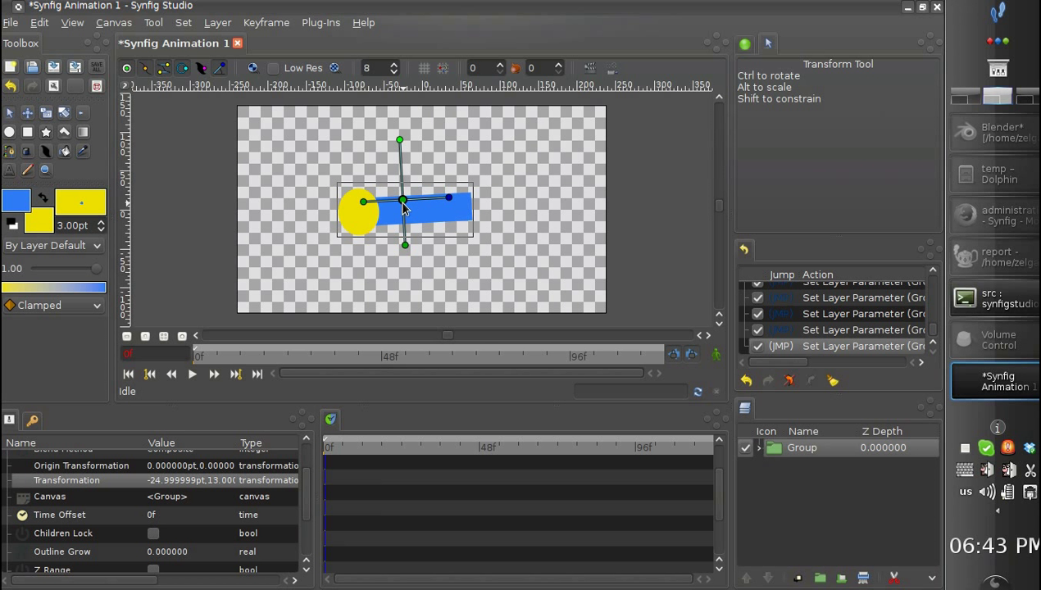
pyautogui.moveTo(398, 201); pyautogui.dragTo(454, 210)
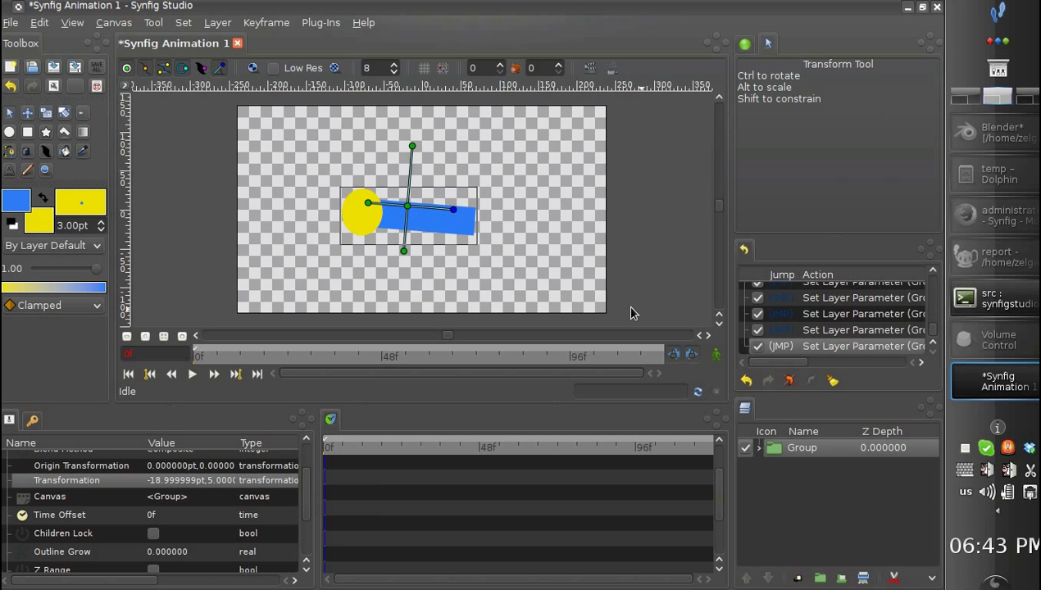
# Try to mirror the group horizontally and vertically by pulling its scale handles across the origin, undoing each flip
pyautogui.moveTo(385, 209); pyautogui.dragTo(433, 211)
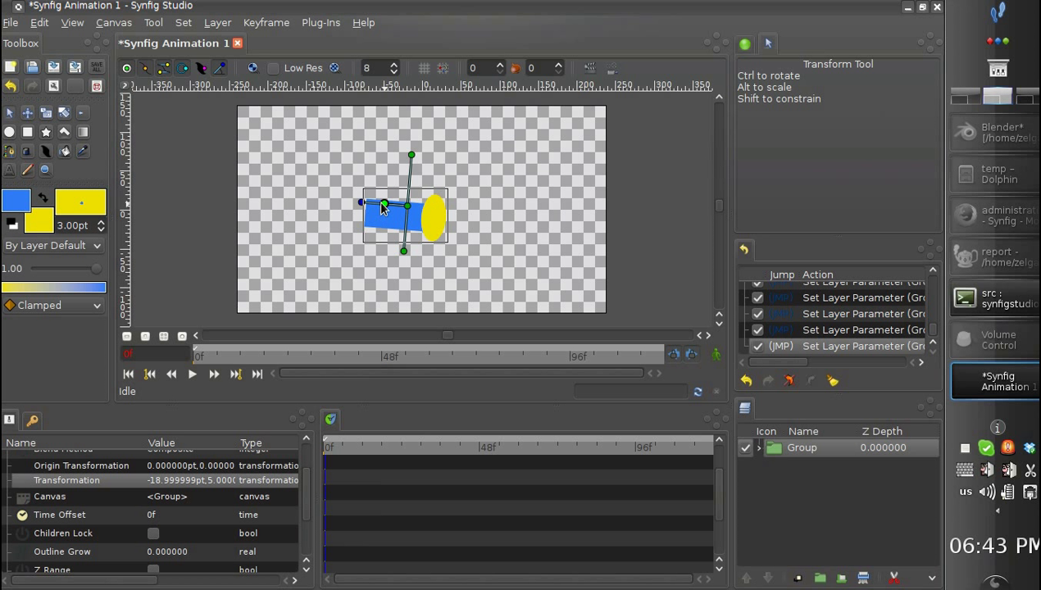
pyautogui.hotkey('ctrl', 'z')
pyautogui.hotkey('ctrl', 'z')
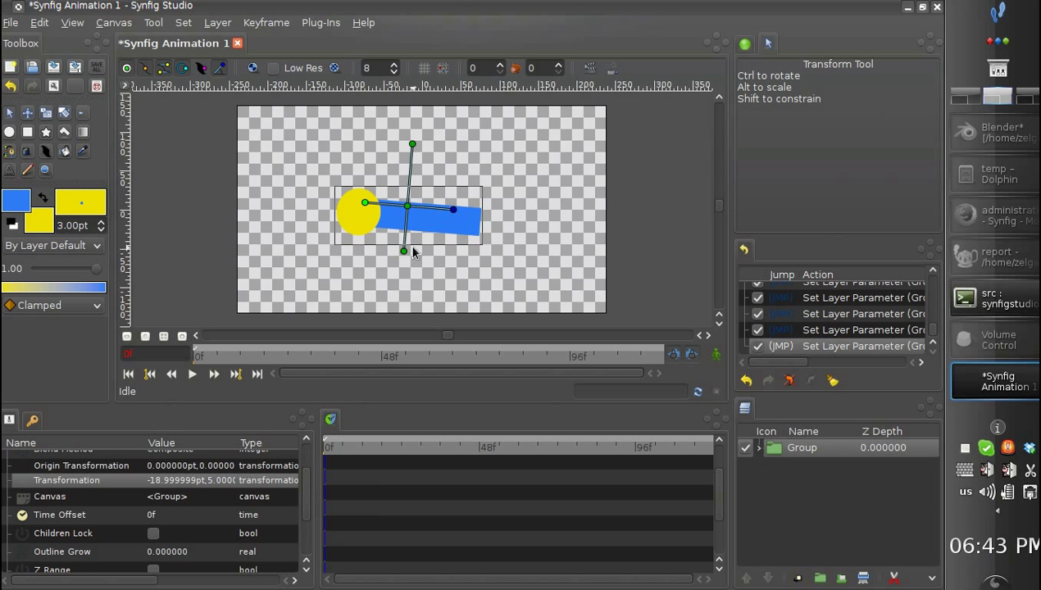
pyautogui.moveTo(404, 251); pyautogui.dragTo(410, 141)
pyautogui.hotkey('ctrl', 'z')
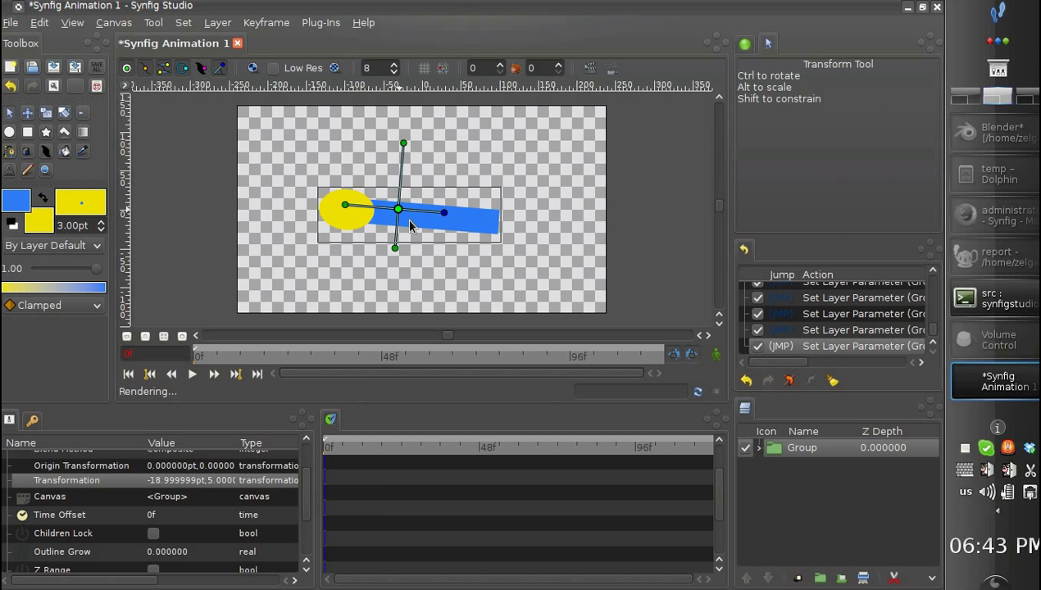
# Rotate the group with its rotation handle so the bar tilts up to the right, at an offset of about -31, 1 pt
pyautogui.moveTo(450, 211); pyautogui.dragTo(440, 191)
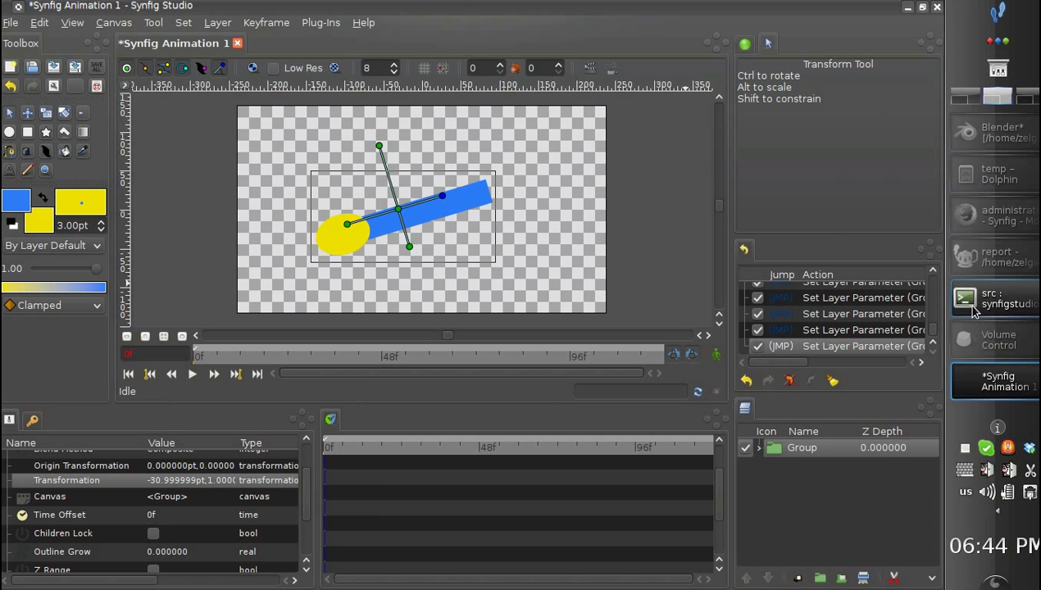
# Switch to the roadmap in Geany, highlight "Use mouse to shift origin of transformation (hold "spacebar")", and return to Synfig Studio
pyautogui.click(994, 257)
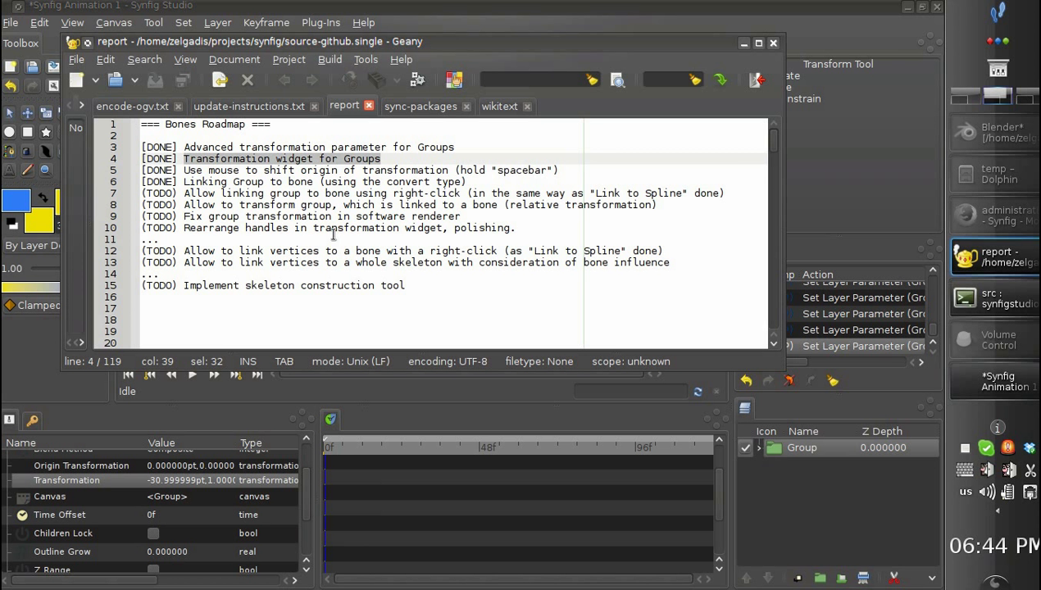
pyautogui.moveTo(181, 171); pyautogui.dragTo(557, 170)
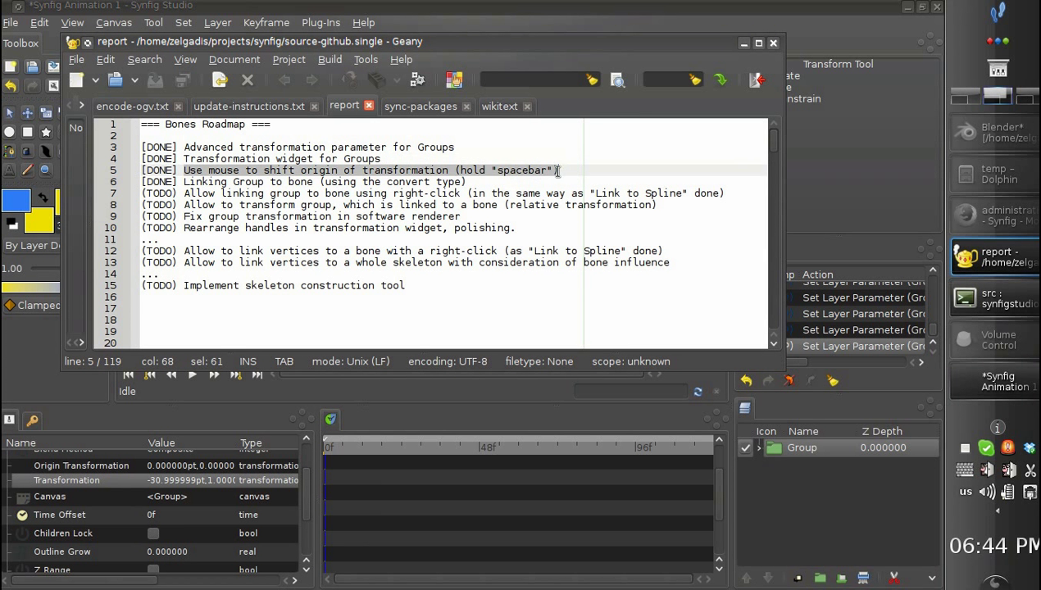
pyautogui.click(742, 44)
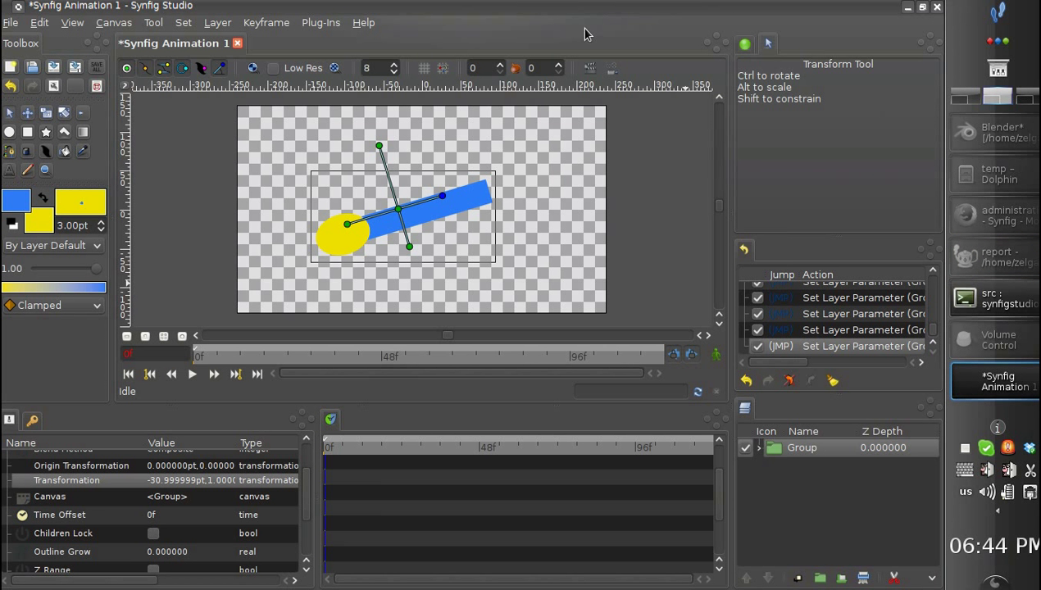
# Rotate the group level and shift its transformation origin onto the yellow circle, at about -72, -13 pt
pyautogui.moveTo(442, 197); pyautogui.dragTo(449, 210)
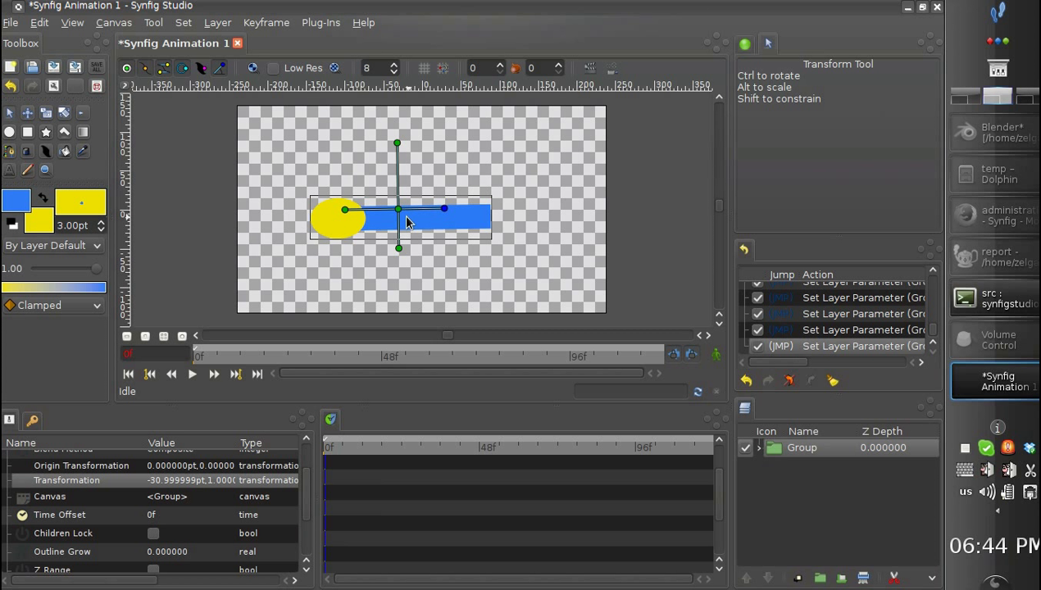
pyautogui.moveTo(405, 224); pyautogui.dragTo(342, 222)
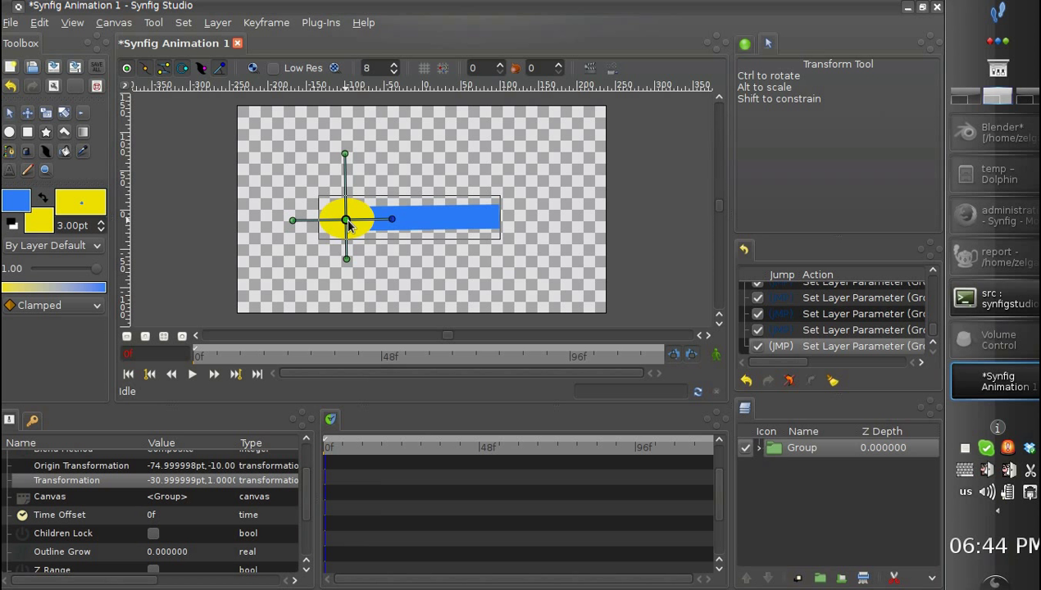
pyautogui.moveTo(347, 221); pyautogui.dragTo(345, 223)
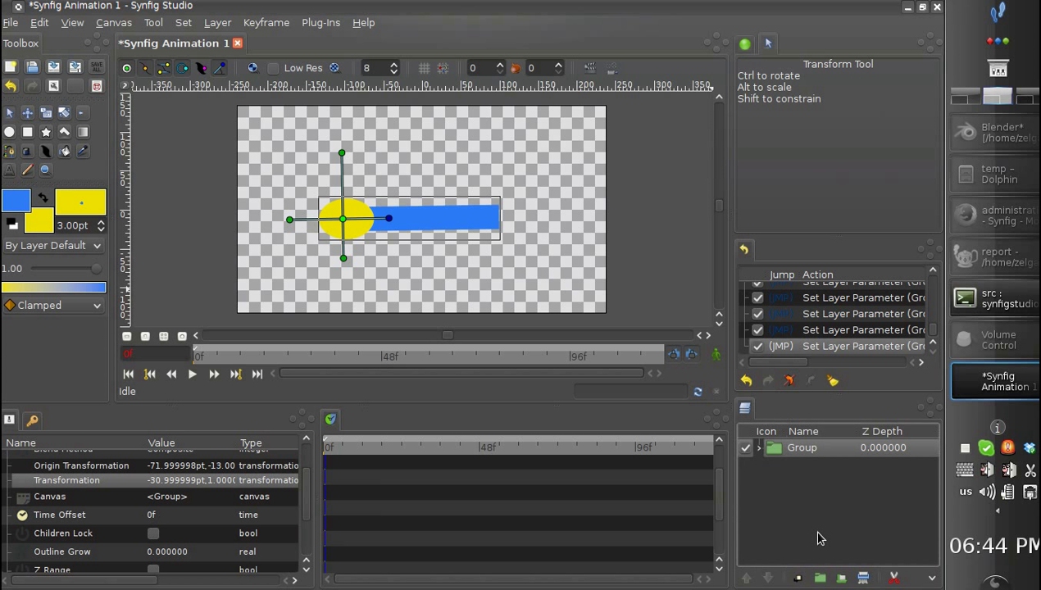
# Delete the group and draw a horizontal yellow rectangle from about -110, 15 pt to 81, -16 pt
pyautogui.click(861, 576)
pyautogui.click(27, 132)
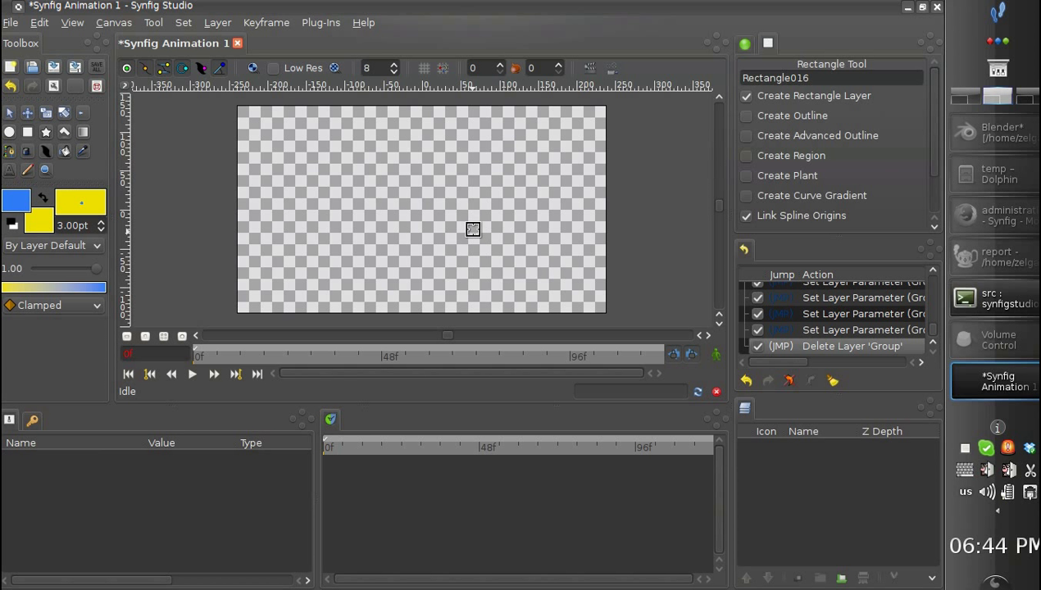
pyautogui.moveTo(337, 198); pyautogui.dragTo(485, 223)
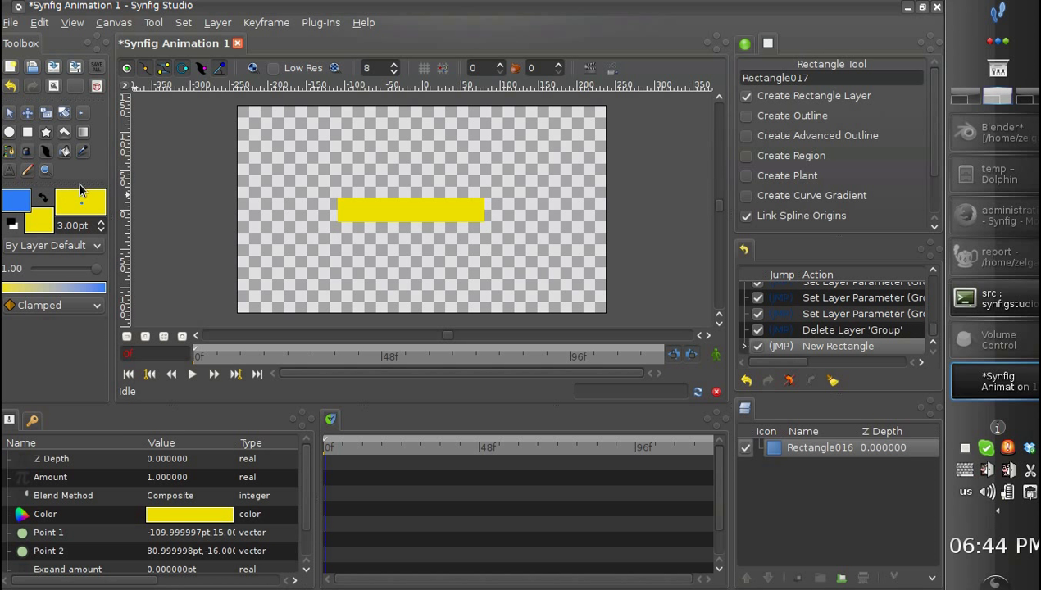
# Swap the outline and fill colours and draw a blue circle of about 34 pt radius, centred on the rectangle's left end
pyautogui.click(42, 198)
pyautogui.click(9, 132)
pyautogui.moveTo(365, 203)
pyautogui.mouseDown()
pyautogui.moveTo(398, 205)
pyautogui.moveTo(346, 209)
pyautogui.mouseUp()
pyautogui.click(9, 114)
pyautogui.click(365, 203)
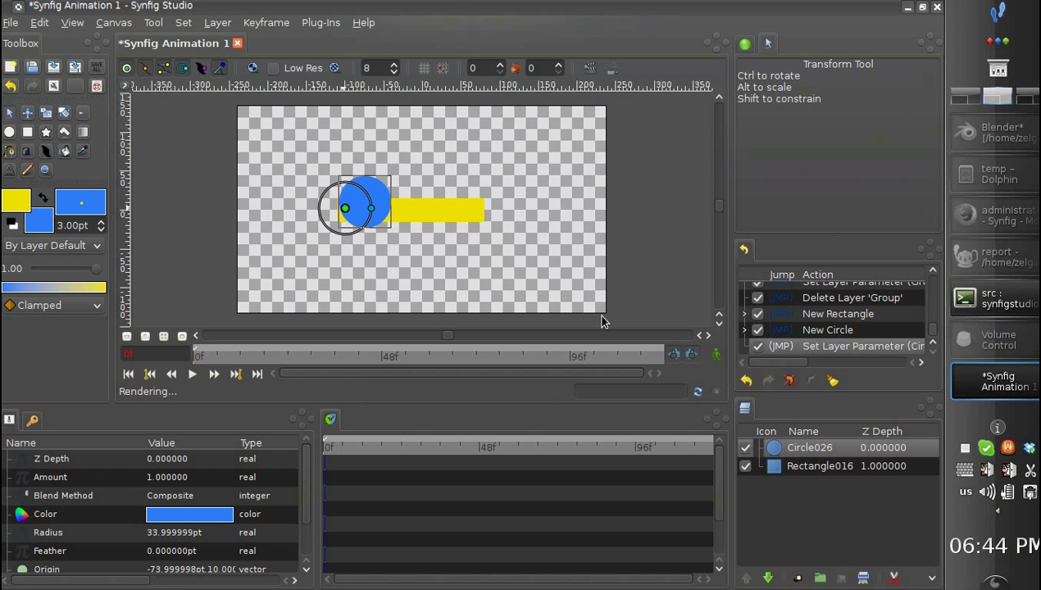
# Group the circle and rectangle layers
pyautogui.click(788, 464)
pyautogui.keyDown('ctrl'); pyautogui.click(791, 451); pyautogui.keyUp('ctrl')
pyautogui.rightClick(784, 447)
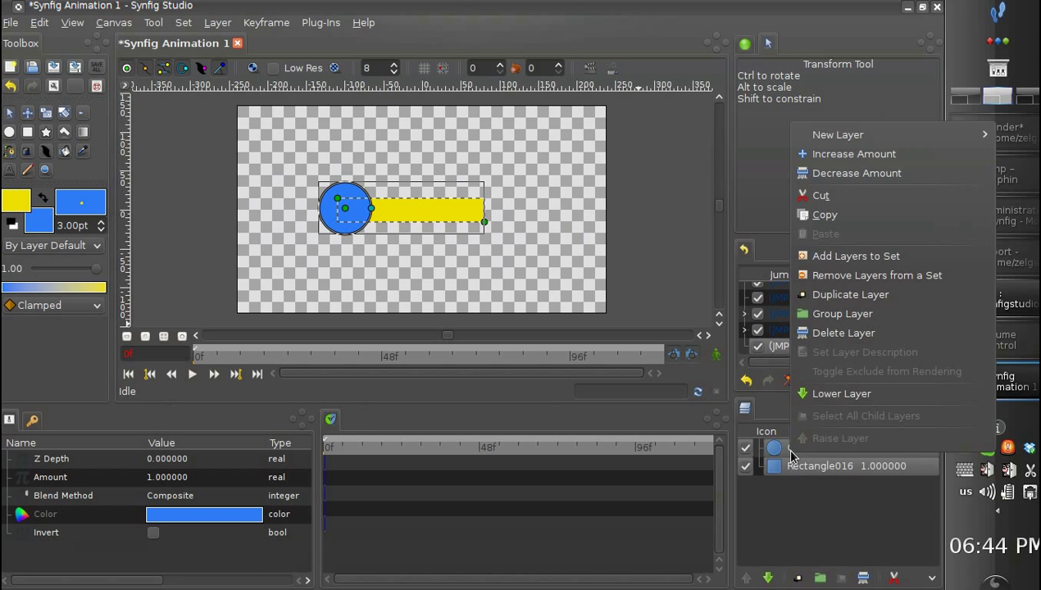
pyautogui.click(816, 316)
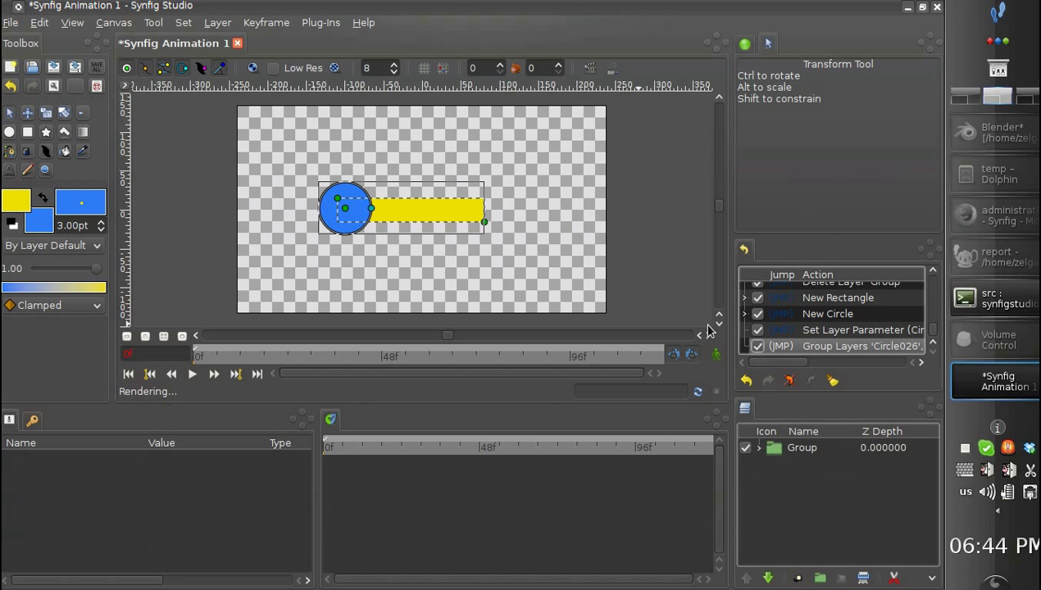
# Select the new group, shift its transformation origin towards the blue circle and adjust the group with its on-canvas handles
pyautogui.click(771, 448)
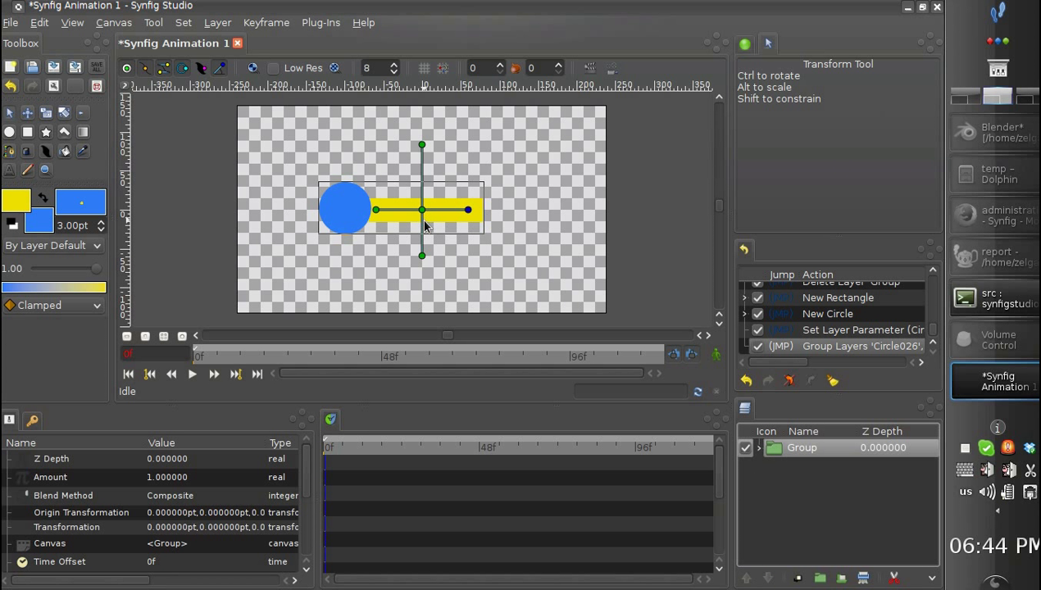
pyautogui.moveTo(424, 216); pyautogui.dragTo(321, 225)
pyautogui.moveTo(358, 283); pyautogui.dragTo(374, 225)
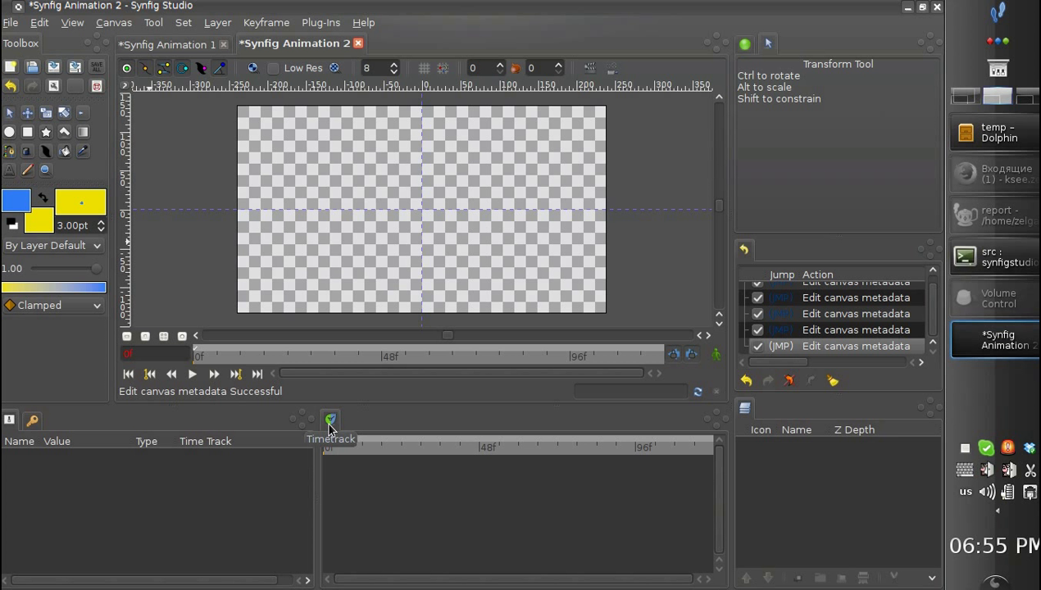
# Switch to the roadmap in Geany, highlight the first three [DONE] items on group transformation, and return to Synfig Studio
pyautogui.click(991, 216)
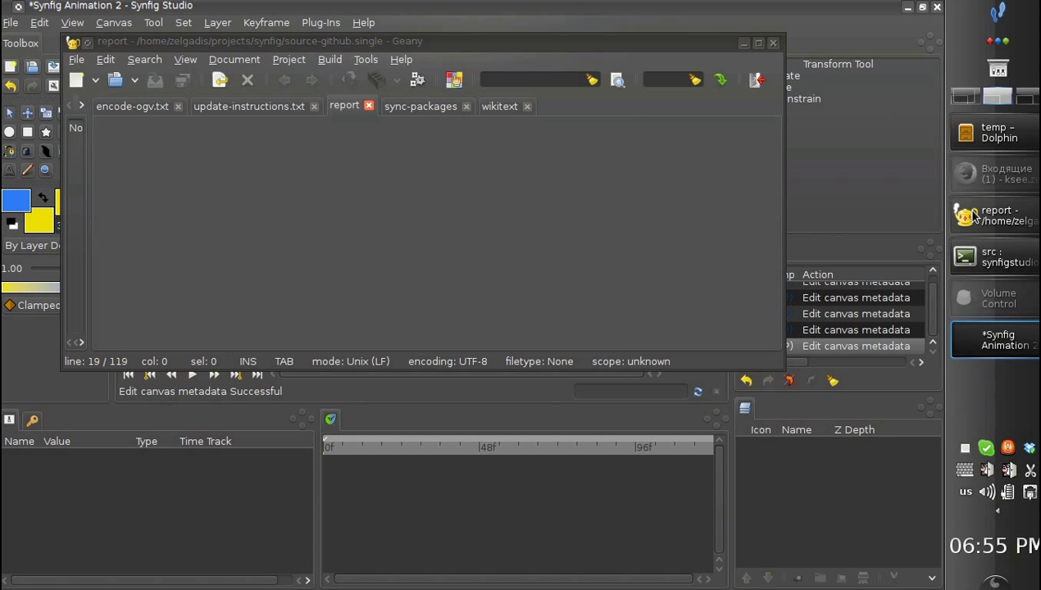
pyautogui.moveTo(573, 174); pyautogui.dragTo(115, 147)
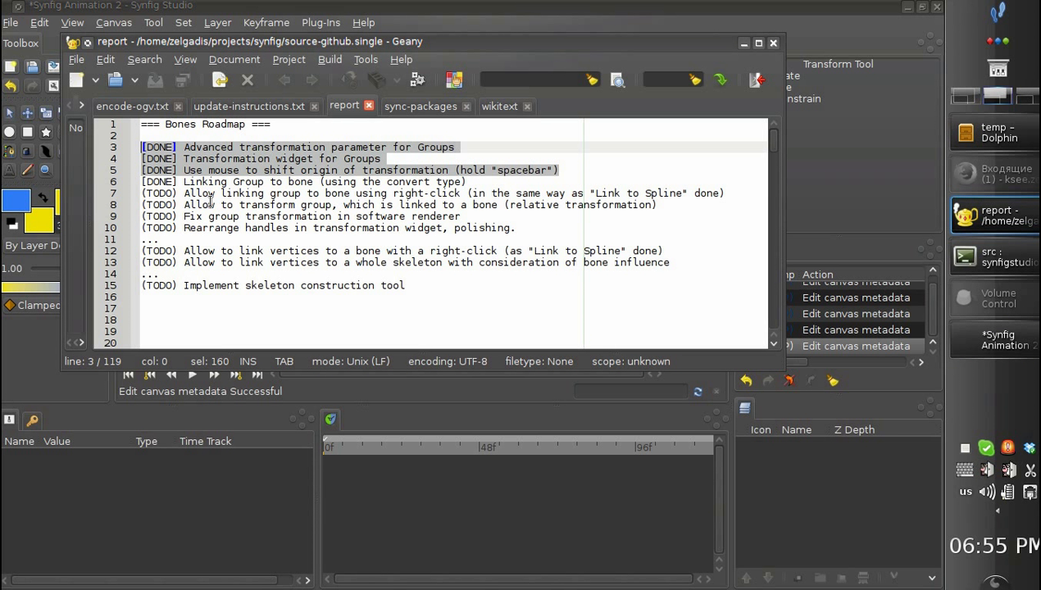
pyautogui.click(184, 181)
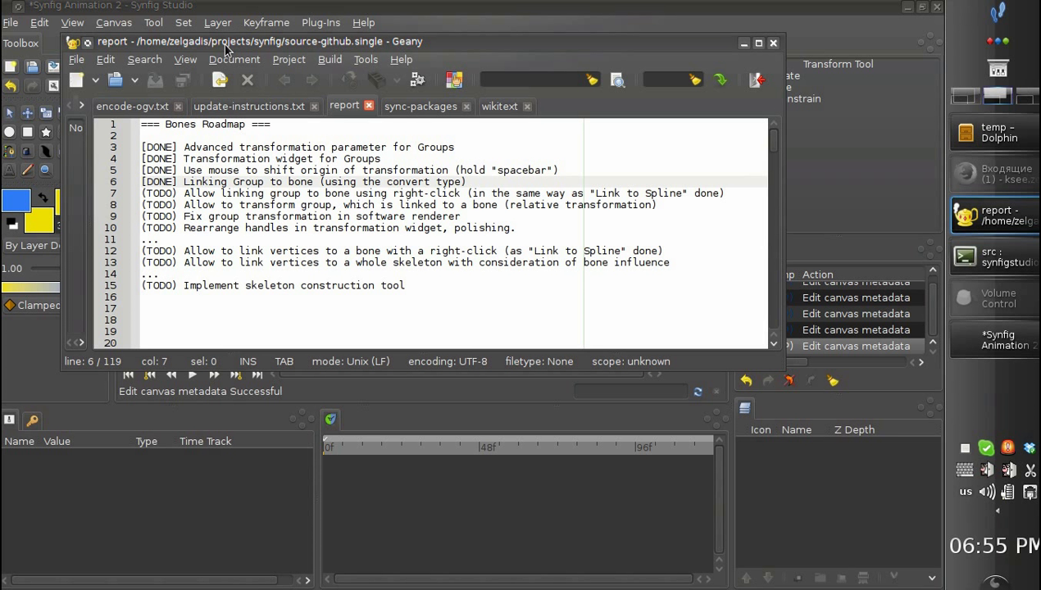
pyautogui.moveTo(226, 49); pyautogui.dragTo(224, 56)
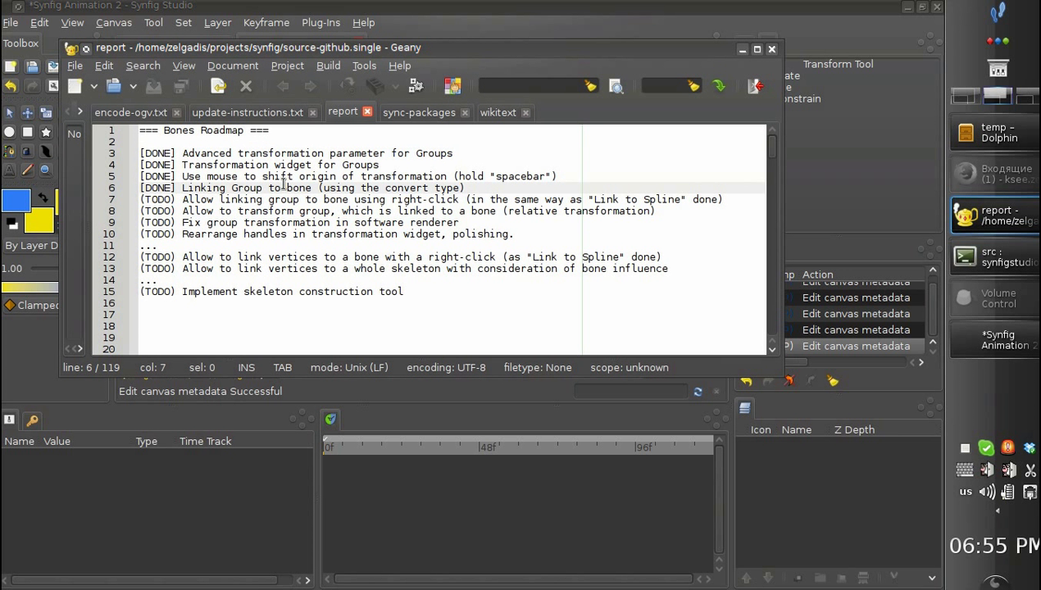
pyautogui.moveTo(561, 175); pyautogui.dragTo(138, 149)
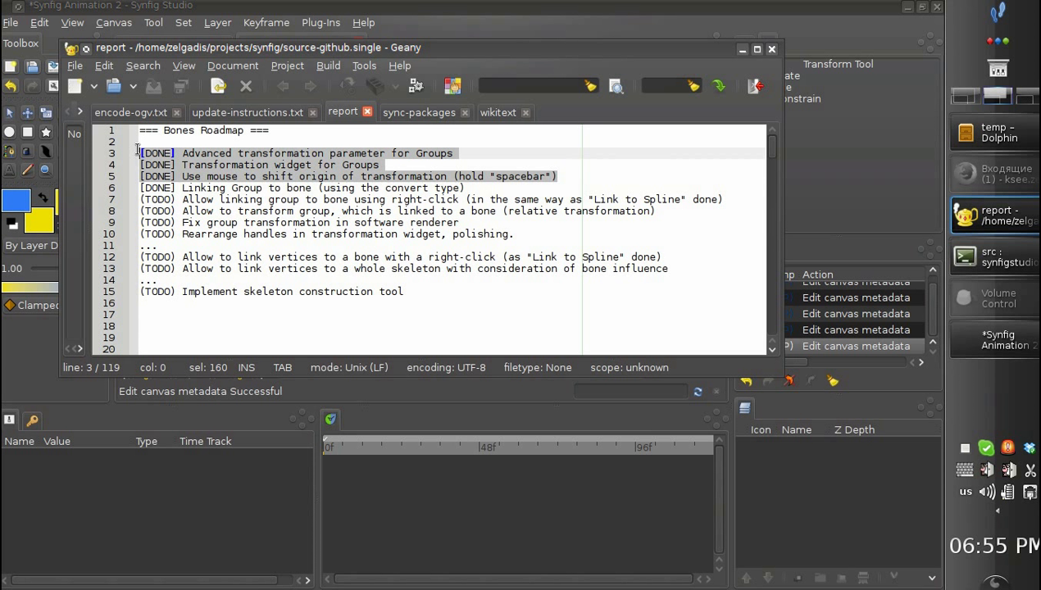
pyautogui.click(210, 10)
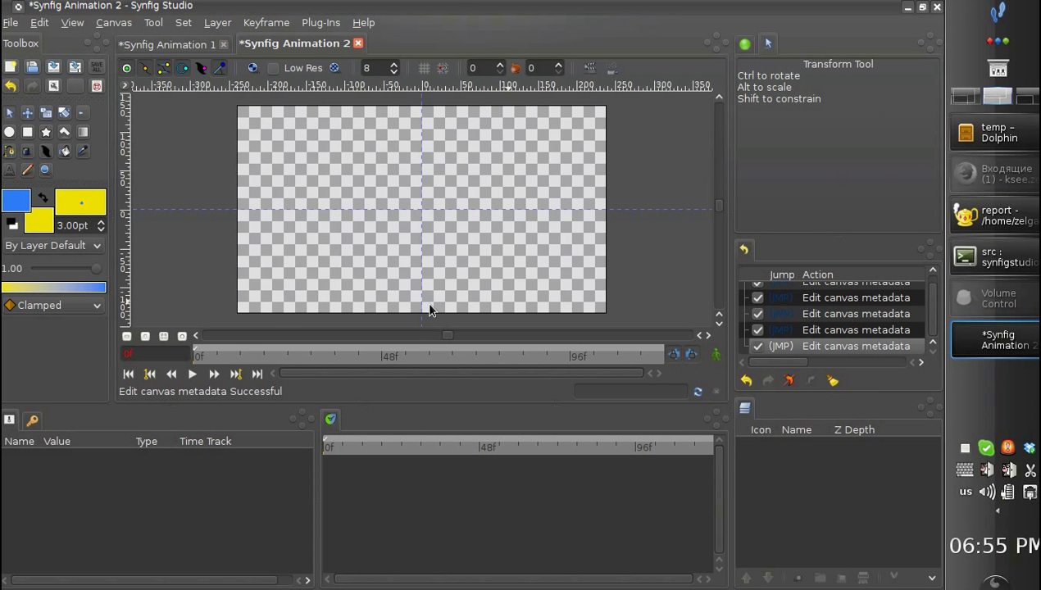
pyautogui.rightClick(343, 153)
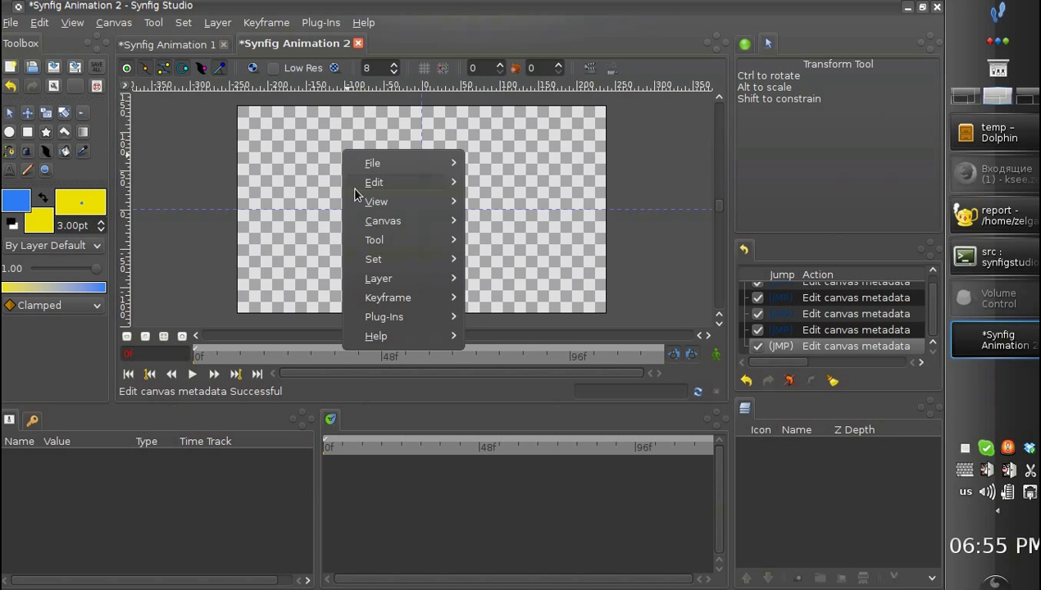
pyautogui.click(331, 274)
# Switch to the roadmap in Geany, highlight "Linking Group to bone", and return to Synfig Studio
pyautogui.click(994, 215)
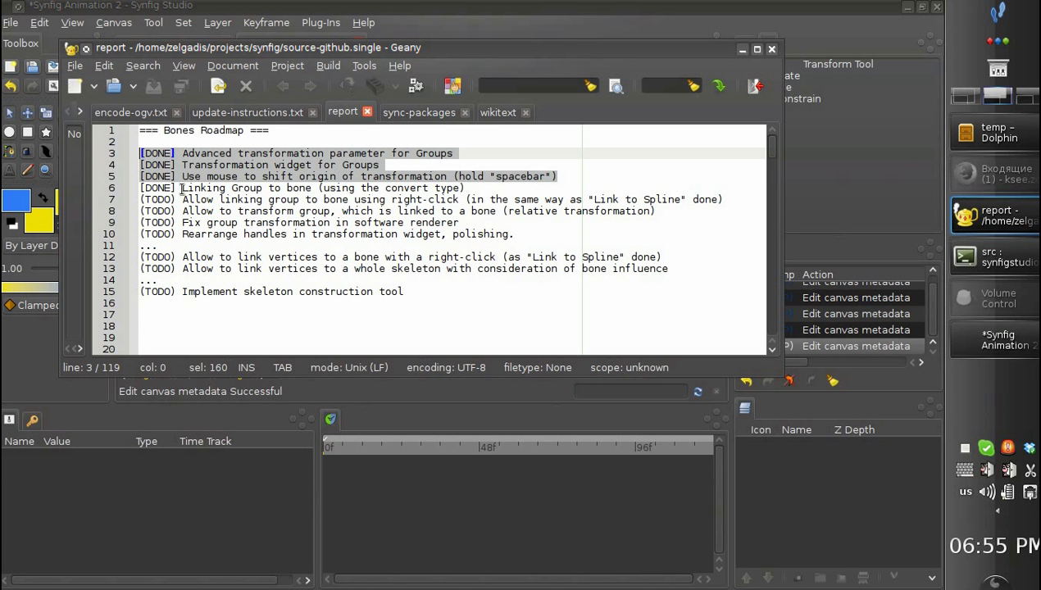
pyautogui.moveTo(181, 189); pyautogui.dragTo(313, 189)
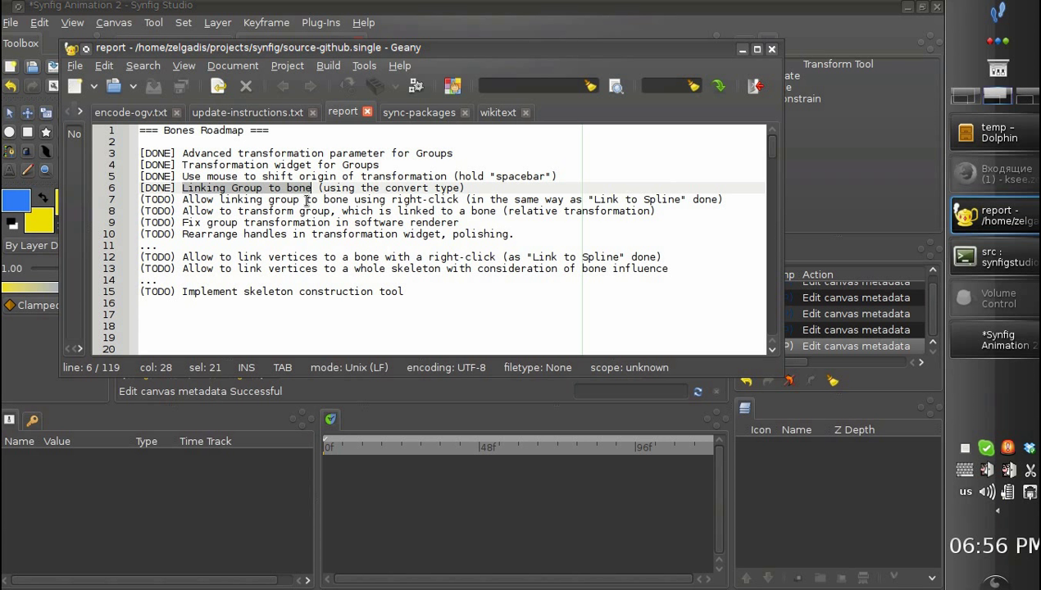
pyautogui.click(742, 50)
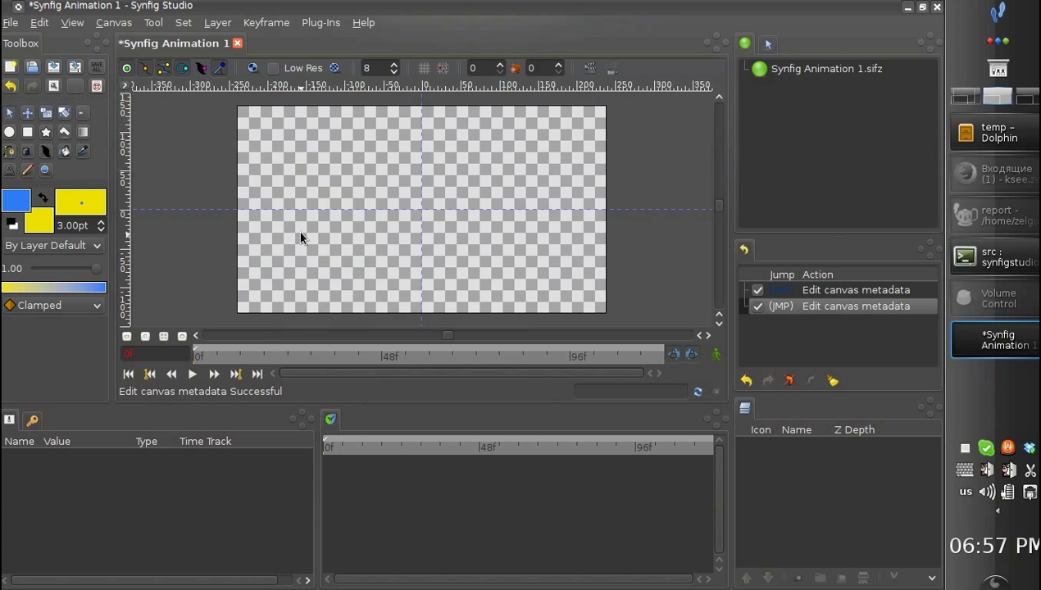
# Add a Skeleton layer and reposition its bone in the upper-left area of the canvas, tilted slightly upward
pyautogui.rightClick(279, 148)
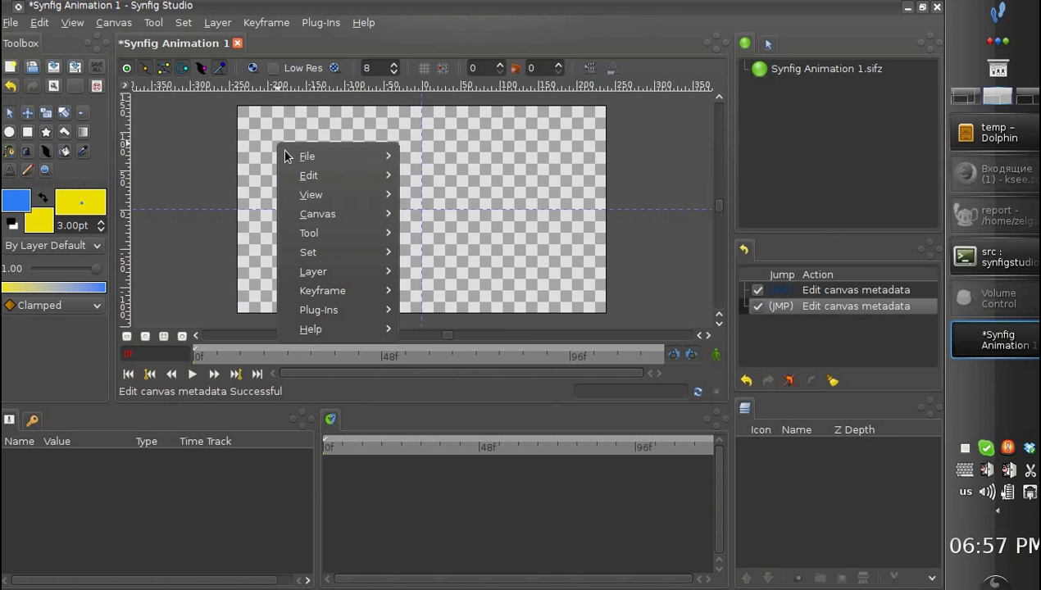
pyautogui.moveTo(318, 273)
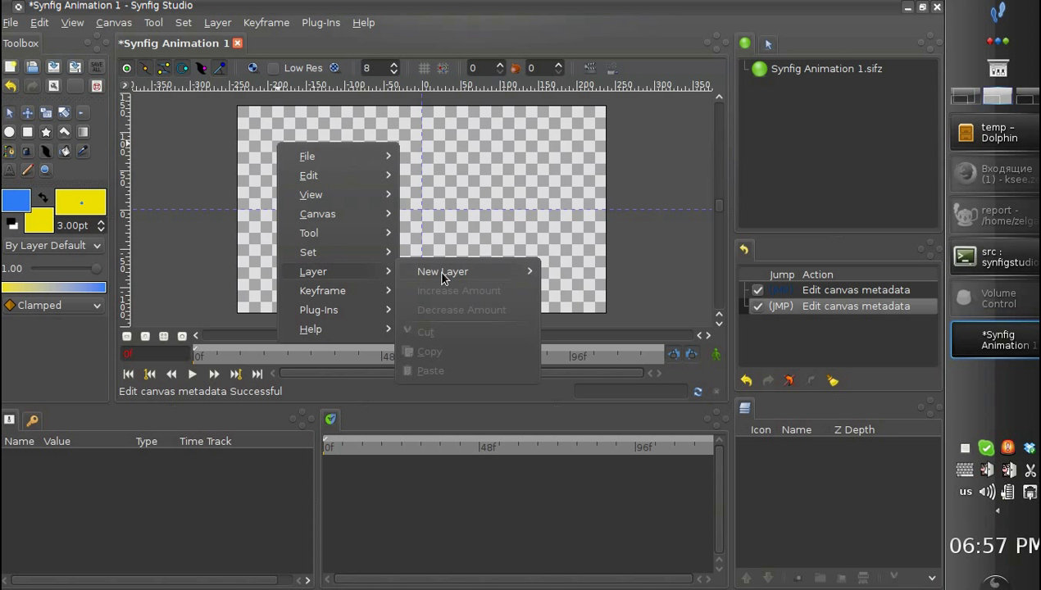
pyautogui.moveTo(443, 278)
pyautogui.moveTo(574, 410)
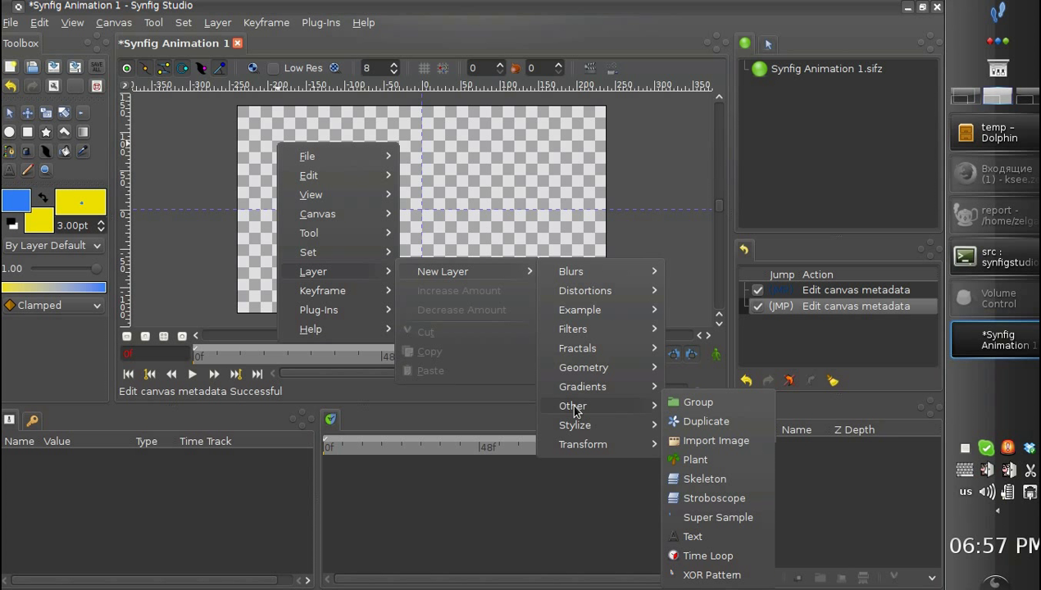
pyautogui.click(706, 478)
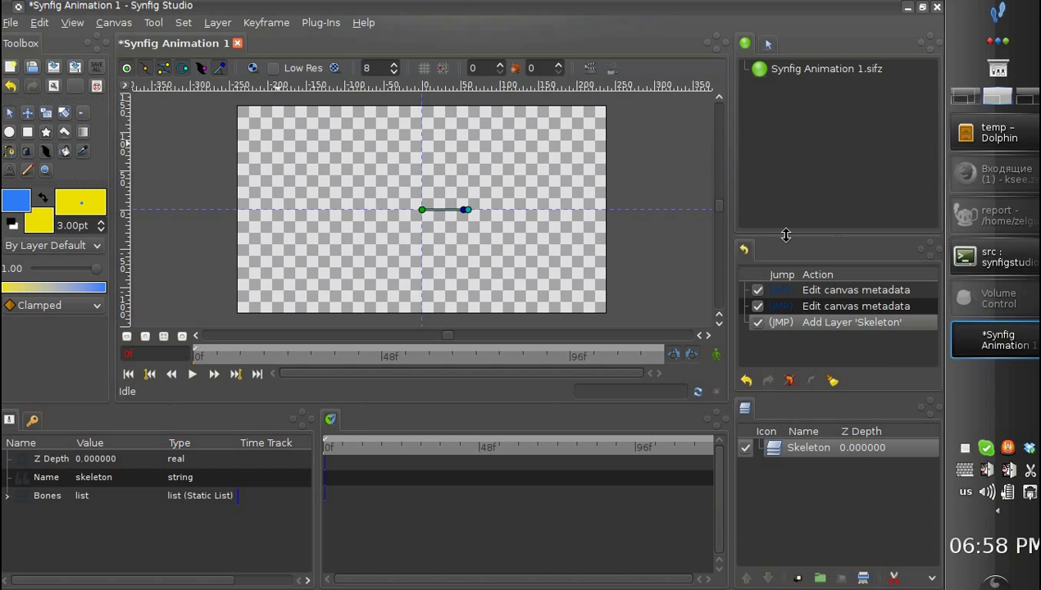
pyautogui.moveTo(785, 238); pyautogui.dragTo(787, 148)
pyautogui.moveTo(420, 209); pyautogui.dragTo(375, 167)
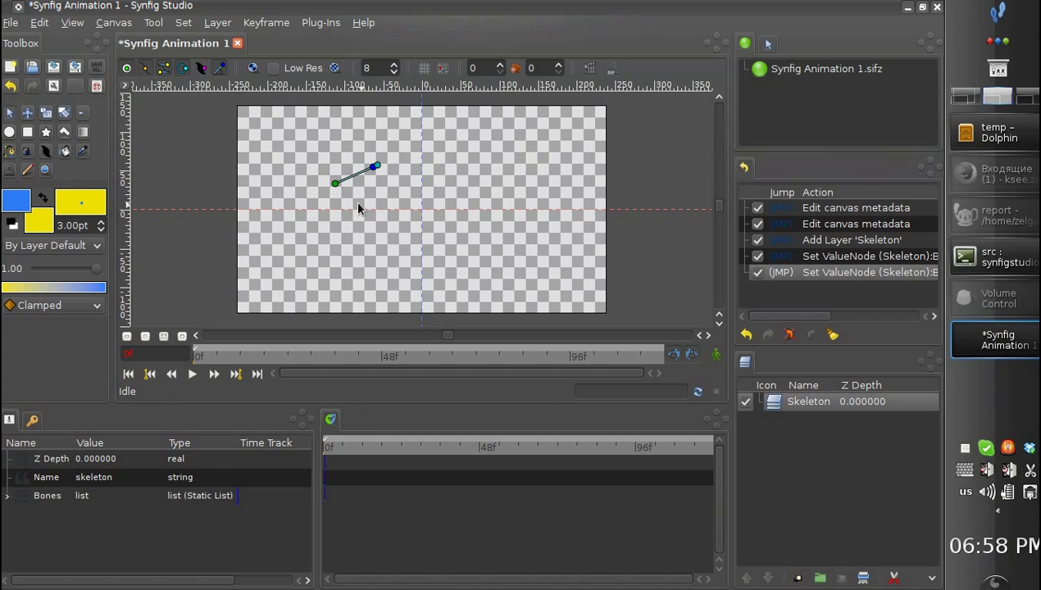
# Insert a second bone into the skeleton's Bones list and place it just right of the first bone, sloping slightly downward
pyautogui.click(7, 496)
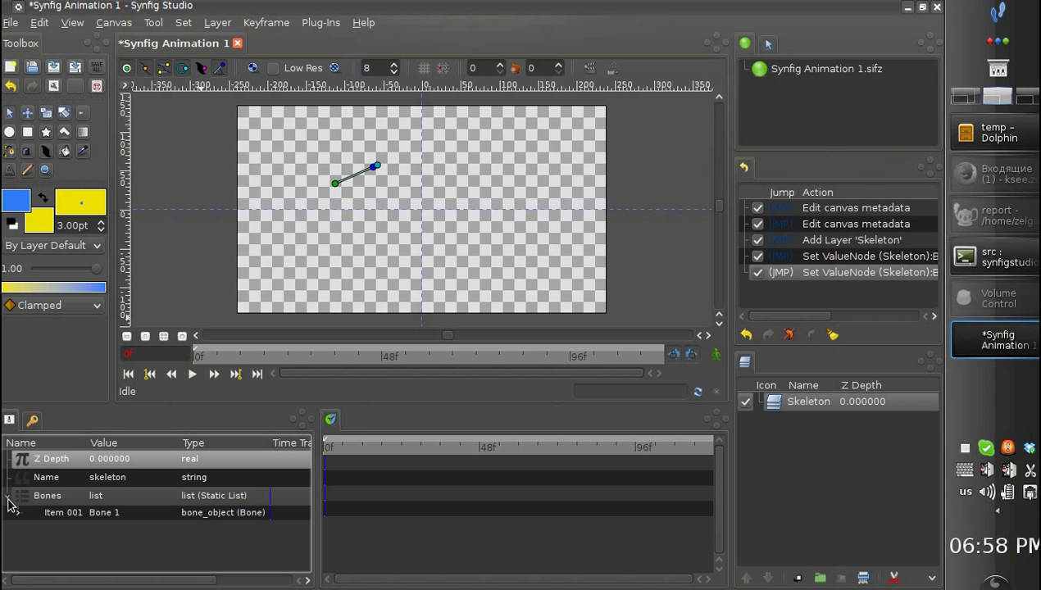
pyautogui.click(38, 515)
pyautogui.rightClick(39, 516)
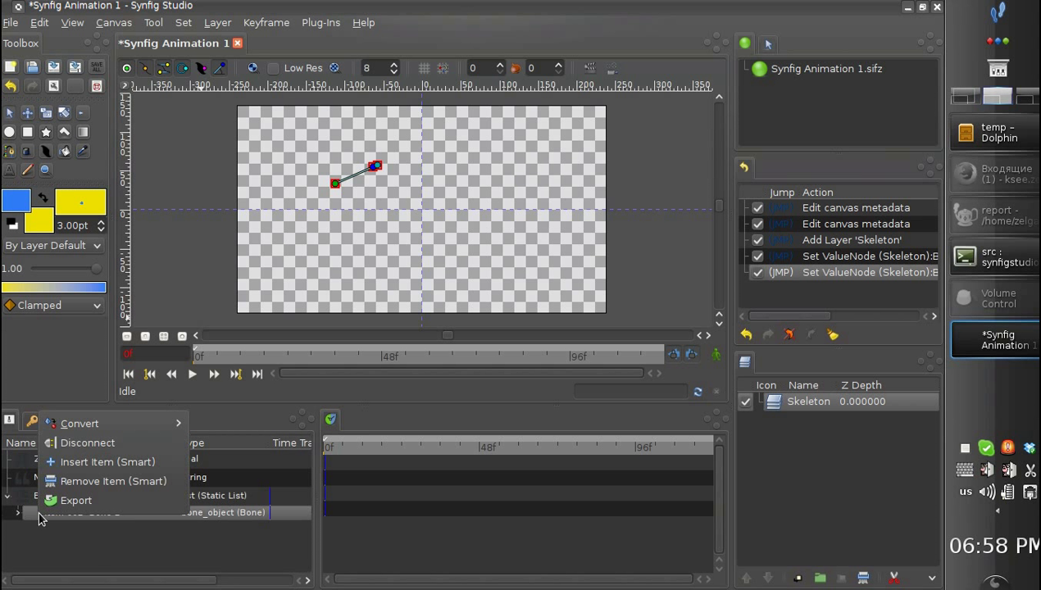
pyautogui.click(86, 464)
pyautogui.moveTo(382, 164); pyautogui.dragTo(446, 177)
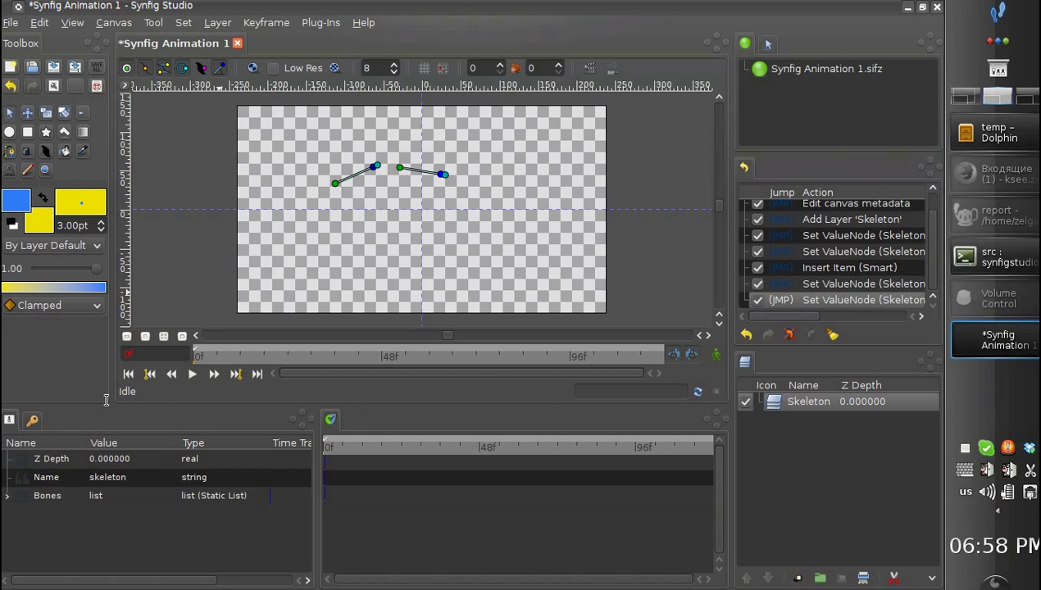
# Insert a third bone above the second in the Bones list and place it past the second bone's end, angled steeply downward
pyautogui.click(7, 496)
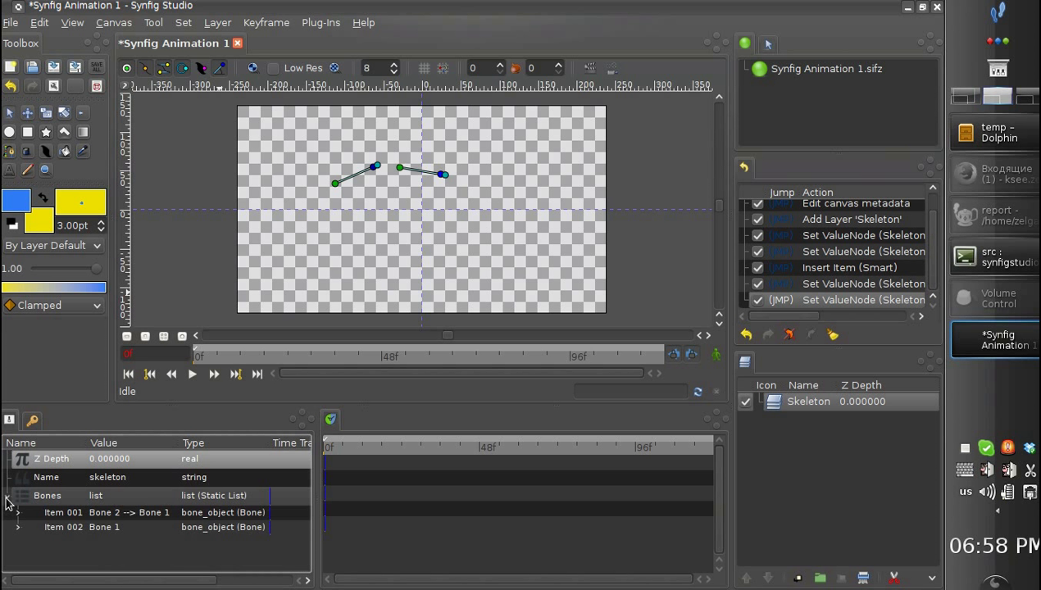
pyautogui.click(45, 516)
pyautogui.rightClick(45, 516)
pyautogui.click(57, 464)
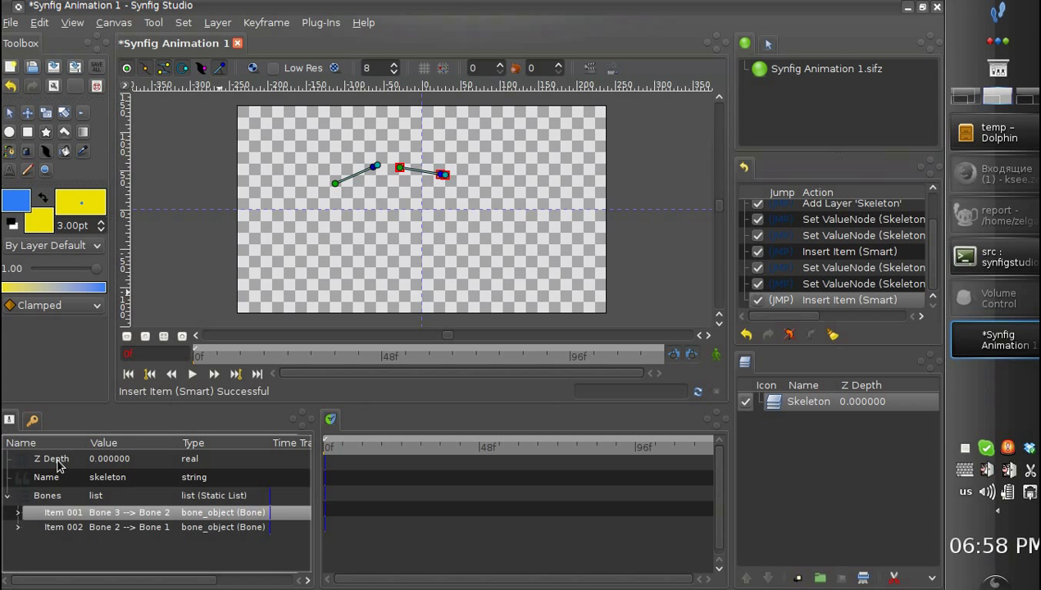
pyautogui.moveTo(450, 177); pyautogui.dragTo(499, 214)
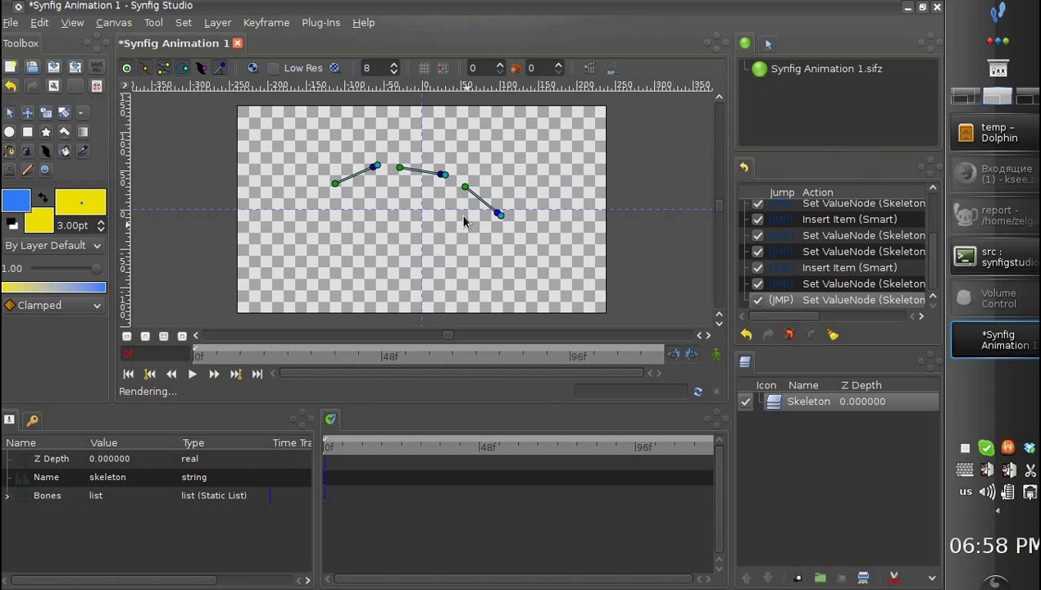
pyautogui.moveTo(460, 184); pyautogui.dragTo(479, 210)
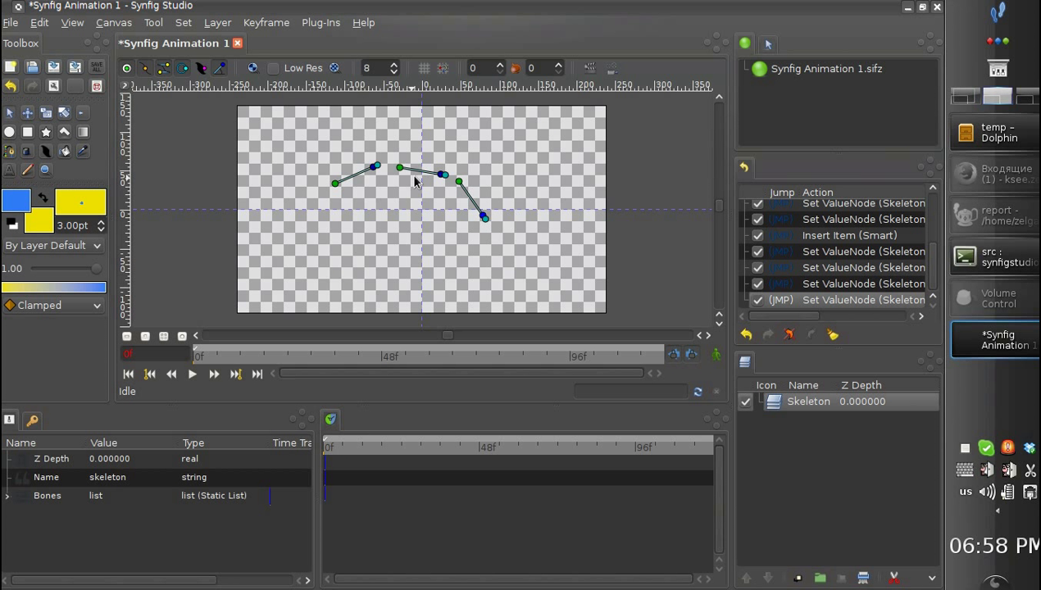
# Draw a yellow circle with a radius of about 24 pt at the canvas centre
pyautogui.click(334, 184)
pyautogui.click(9, 132)
pyautogui.moveTo(418, 210); pyautogui.dragTo(433, 223)
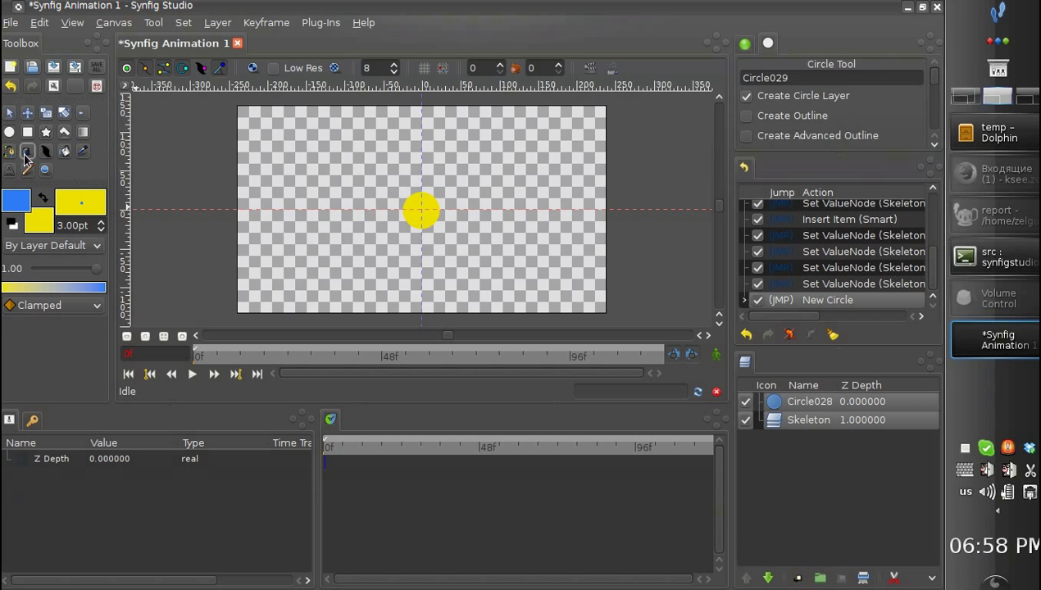
# Draw a blue rectangle about 107 pt wide extending right from the circle's centre, and raise its upper edge slightly
pyautogui.click(43, 198)
pyautogui.click(27, 132)
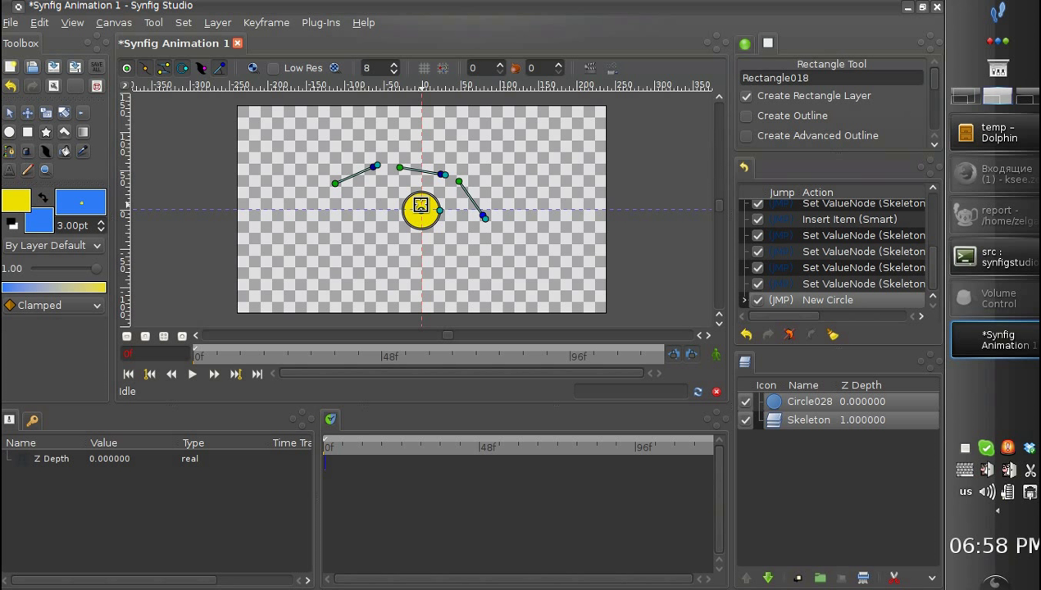
pyautogui.moveTo(420, 207); pyautogui.dragTo(501, 221)
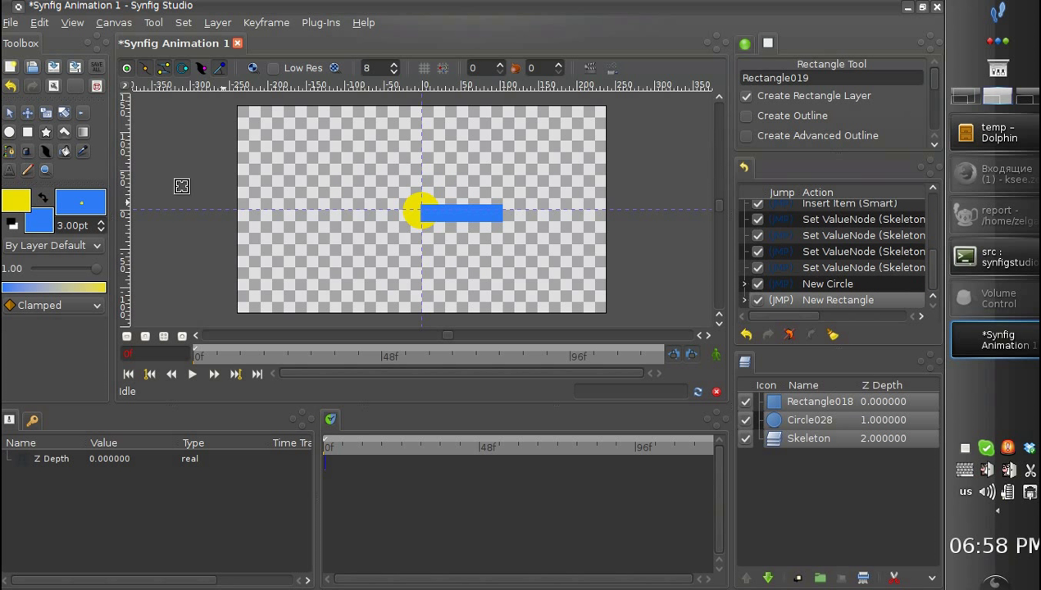
pyautogui.click(9, 112)
pyautogui.click(457, 219)
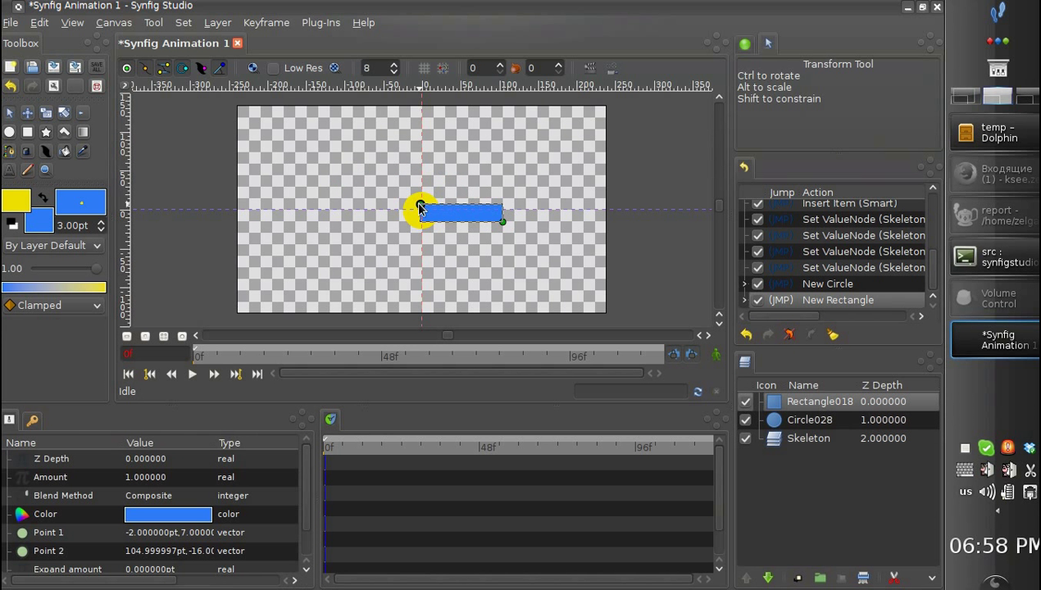
pyautogui.moveTo(421, 204); pyautogui.dragTo(420, 198)
# Group the circle and rectangle layers, and reposition the group to about -105, -5 pt with a counter-clockwise tilt
pyautogui.click(800, 419)
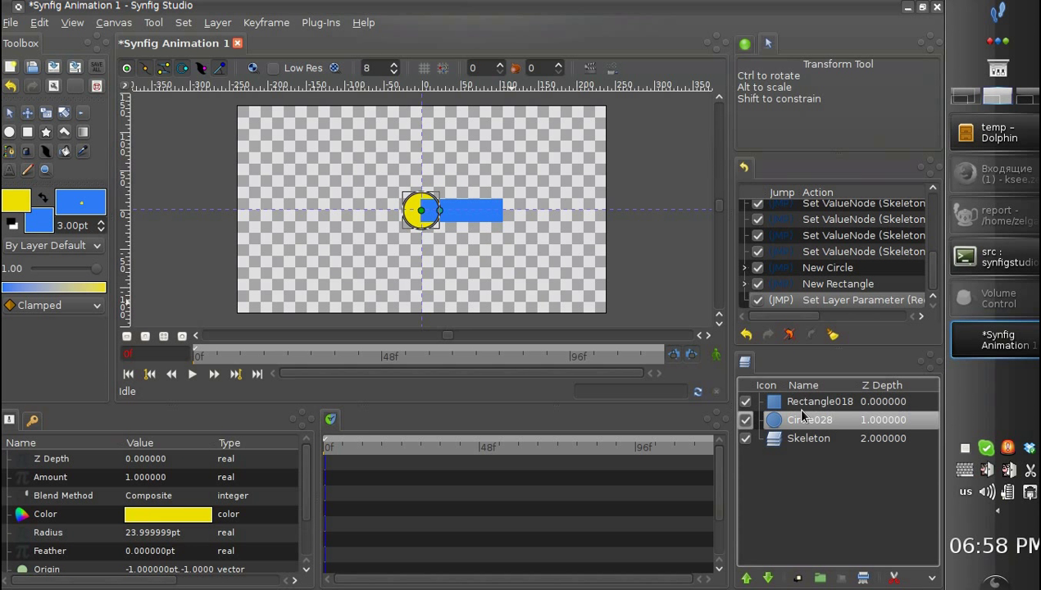
pyautogui.keyDown('ctrl'); pyautogui.click(794, 402); pyautogui.keyUp('ctrl')
pyautogui.rightClick(801, 406)
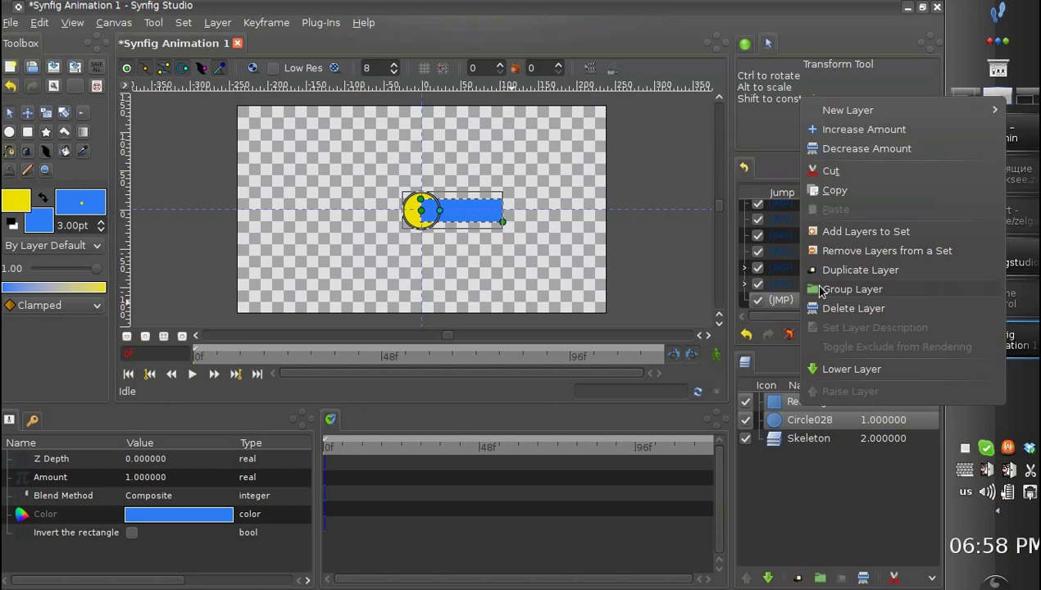
pyautogui.click(820, 289)
pyautogui.click(802, 402)
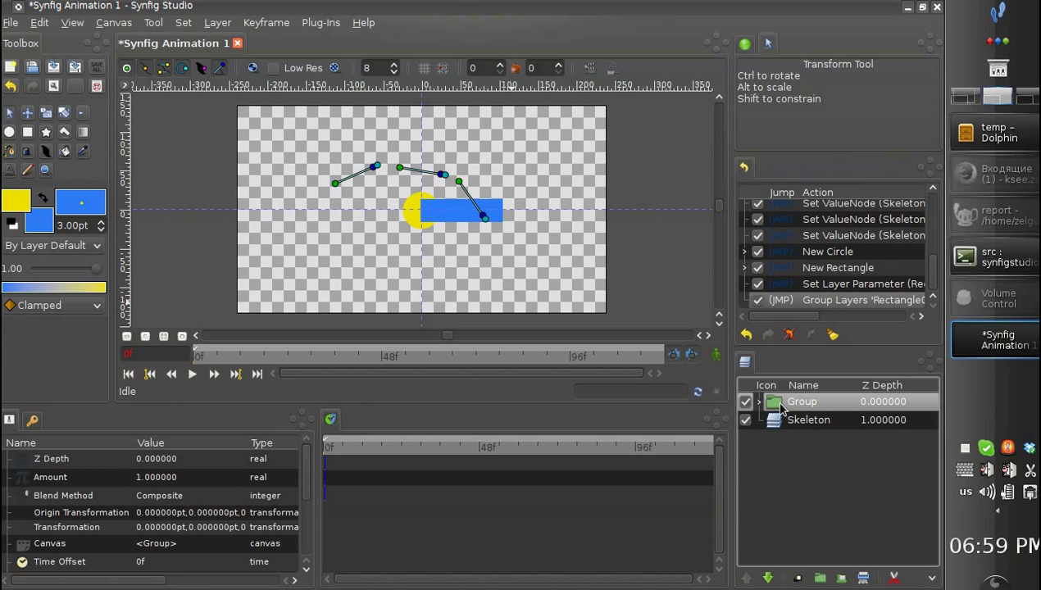
pyautogui.moveTo(423, 209); pyautogui.dragTo(382, 193)
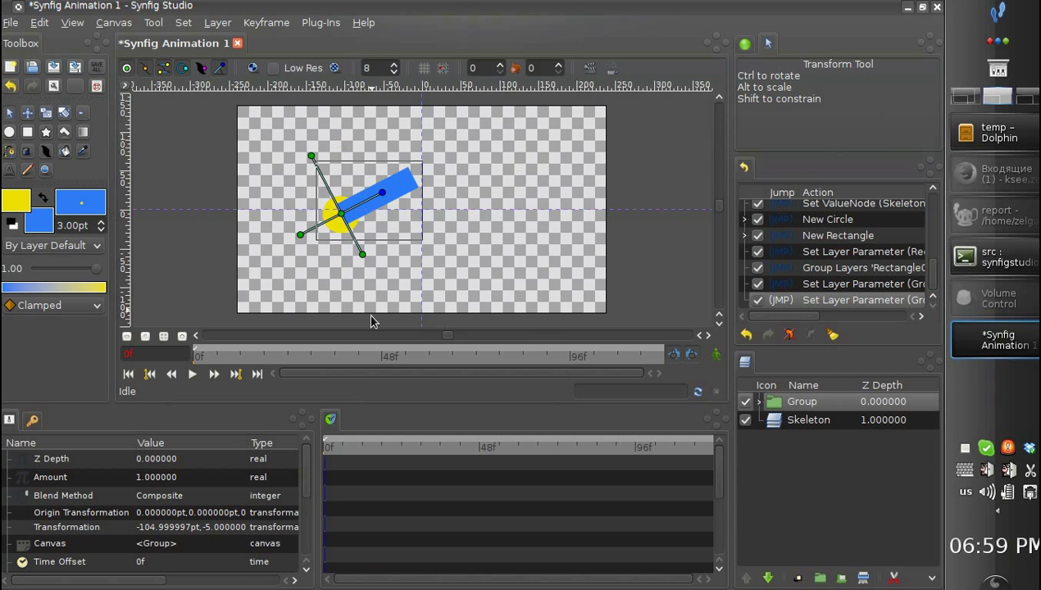
# Examine the skeleton's Bones list, checking the name and parent of items 001 and 002 and their matching bones on the canvas
pyautogui.click(787, 430)
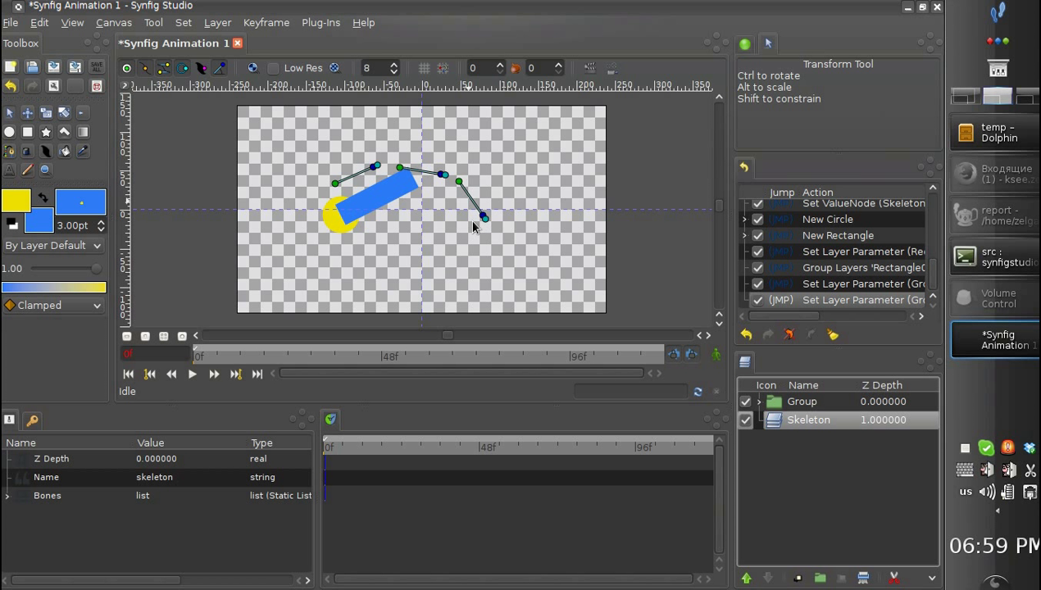
pyautogui.click(7, 496)
pyautogui.click(20, 514)
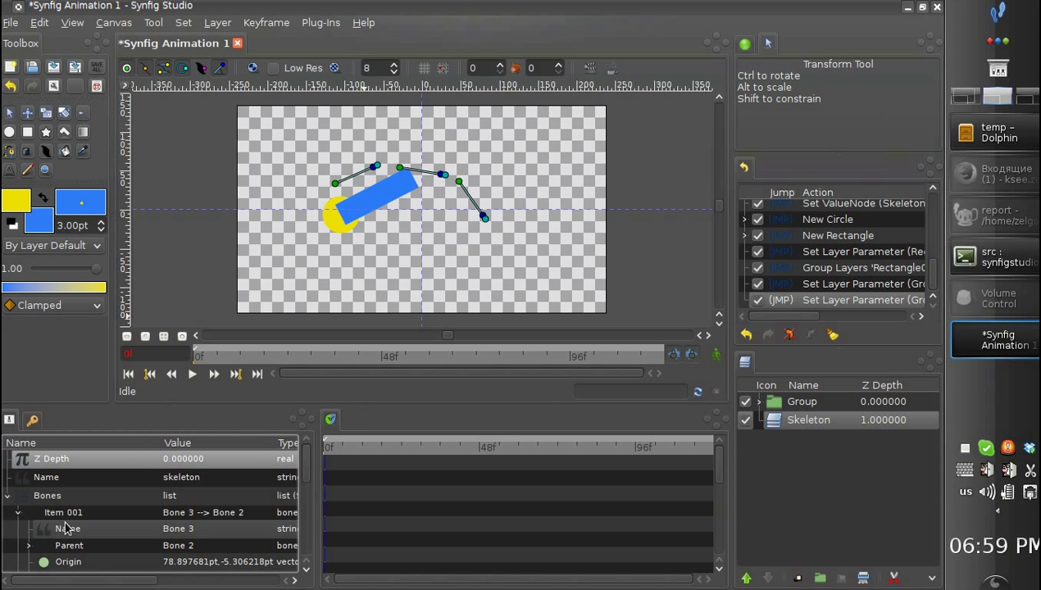
pyautogui.scroll(-1, 59, 514)
pyautogui.scroll(1, 59, 514)
pyautogui.click(56, 508)
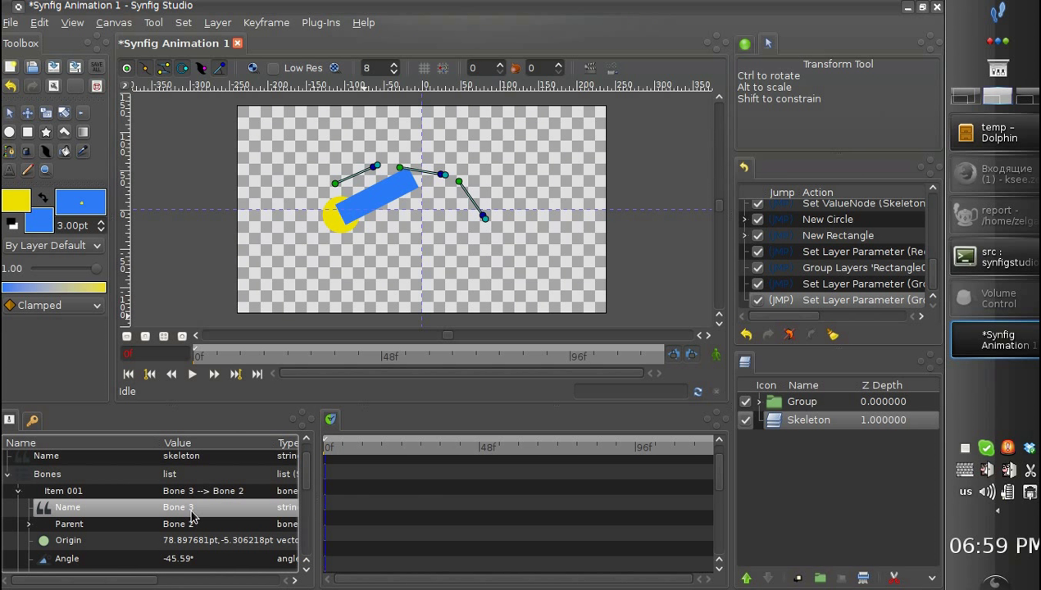
pyautogui.click(49, 491)
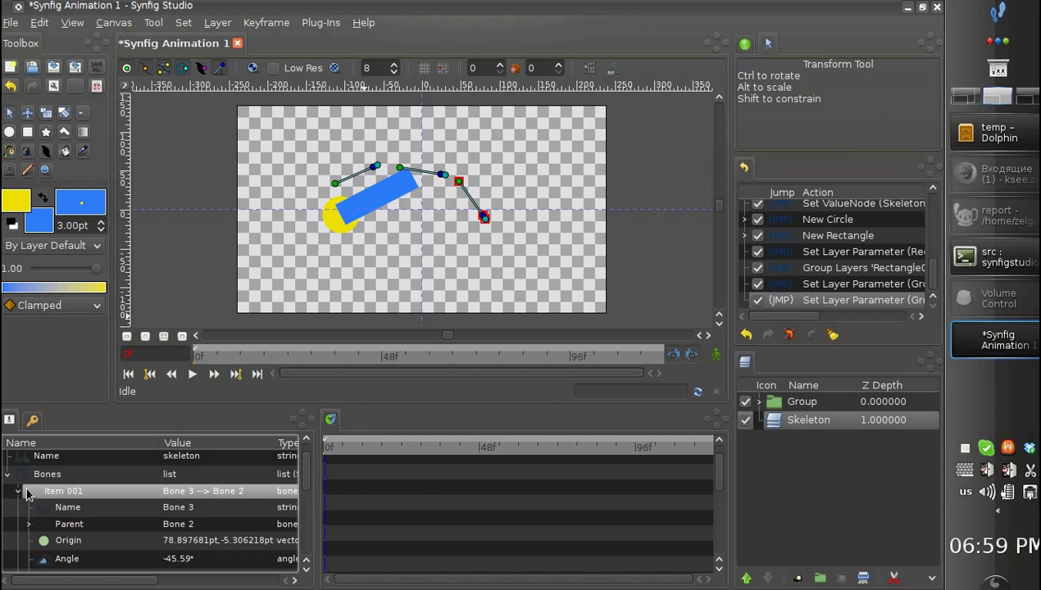
pyautogui.click(20, 491)
pyautogui.click(18, 529)
pyautogui.click(48, 531)
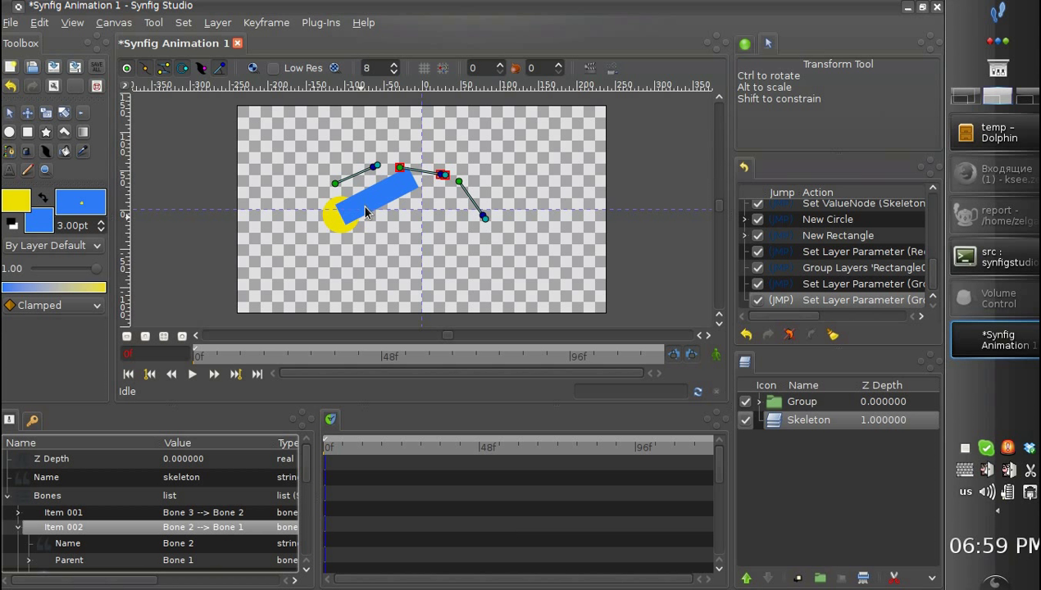
# Convert the group's Transformation parameter to Bone Link and expand its sub-parameters
pyautogui.click(800, 402)
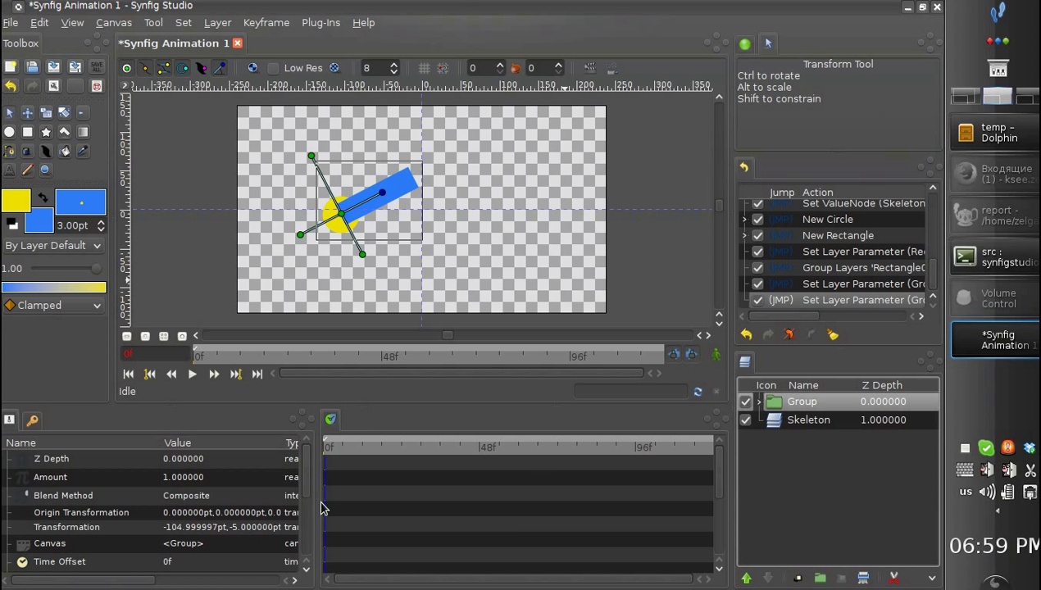
pyautogui.scroll(-1, 91, 531)
pyautogui.scroll(-2, 91, 531)
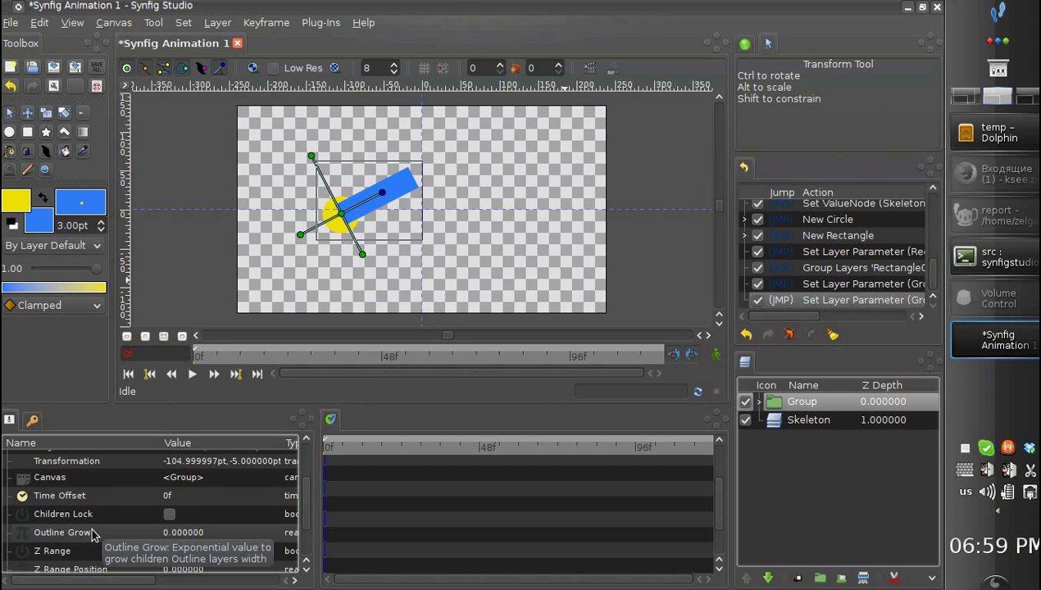
pyautogui.scroll(1, 91, 532)
pyautogui.click(55, 489)
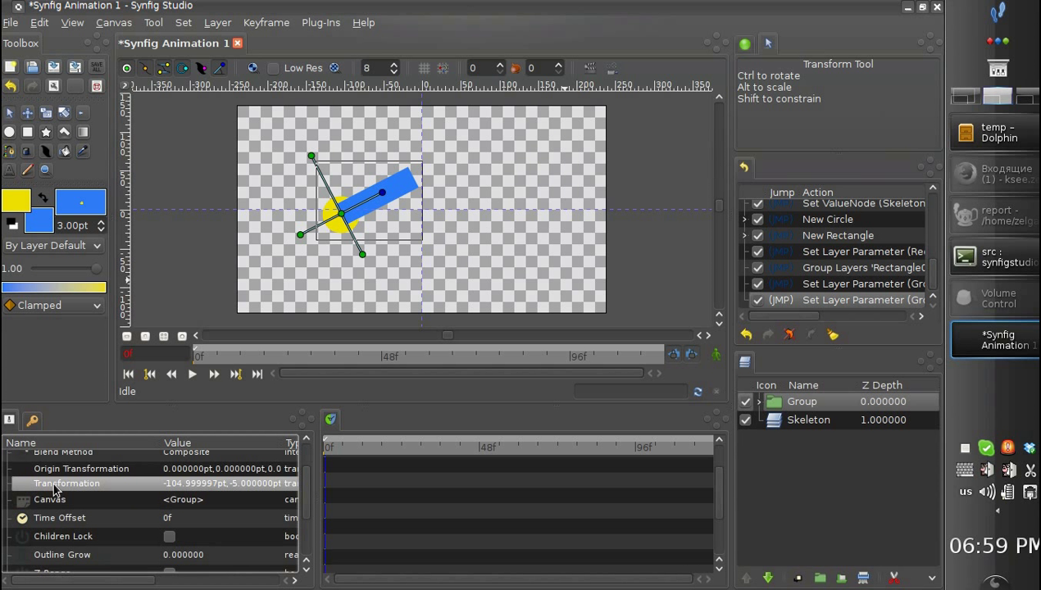
pyautogui.rightClick(54, 489)
pyautogui.moveTo(69, 502)
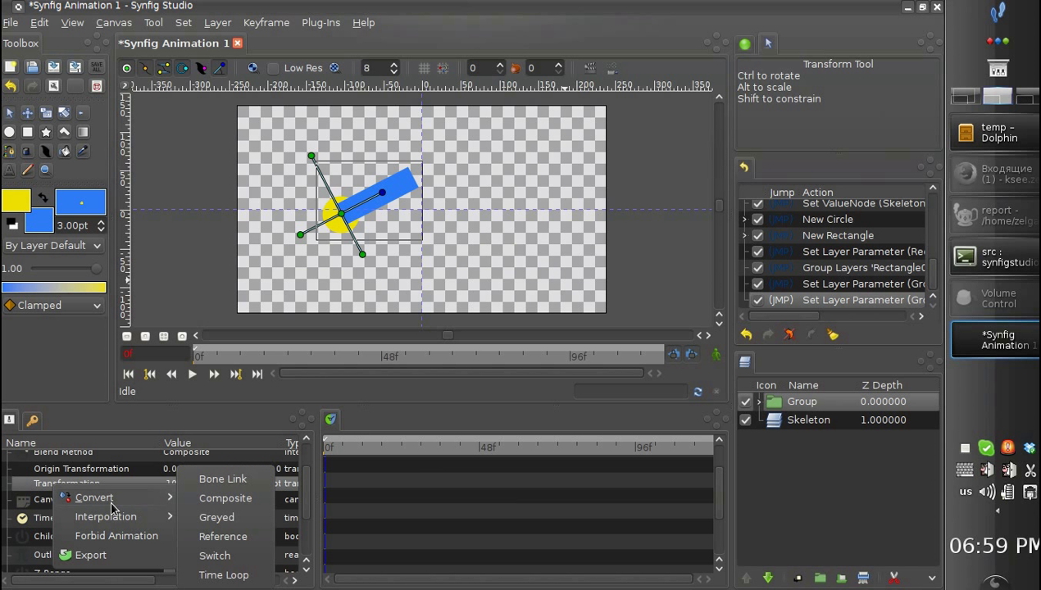
pyautogui.click(218, 481)
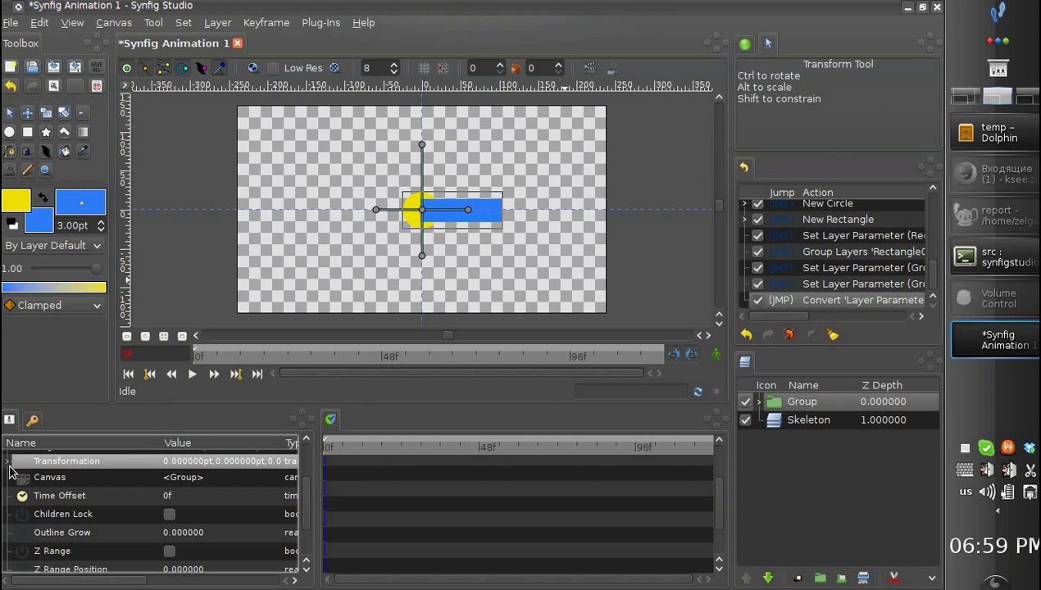
pyautogui.click(8, 464)
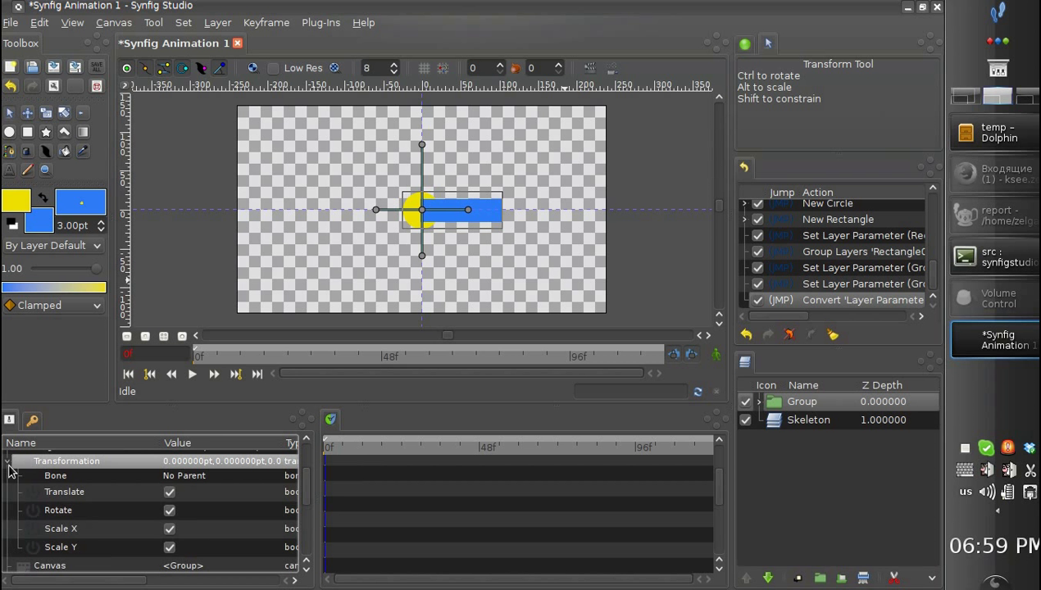
# Switch to the roadmap in Geany, highlight the start of the "Allow linking group to bone using right-click" item, and return to Synfig Studio
pyautogui.click(970, 218)
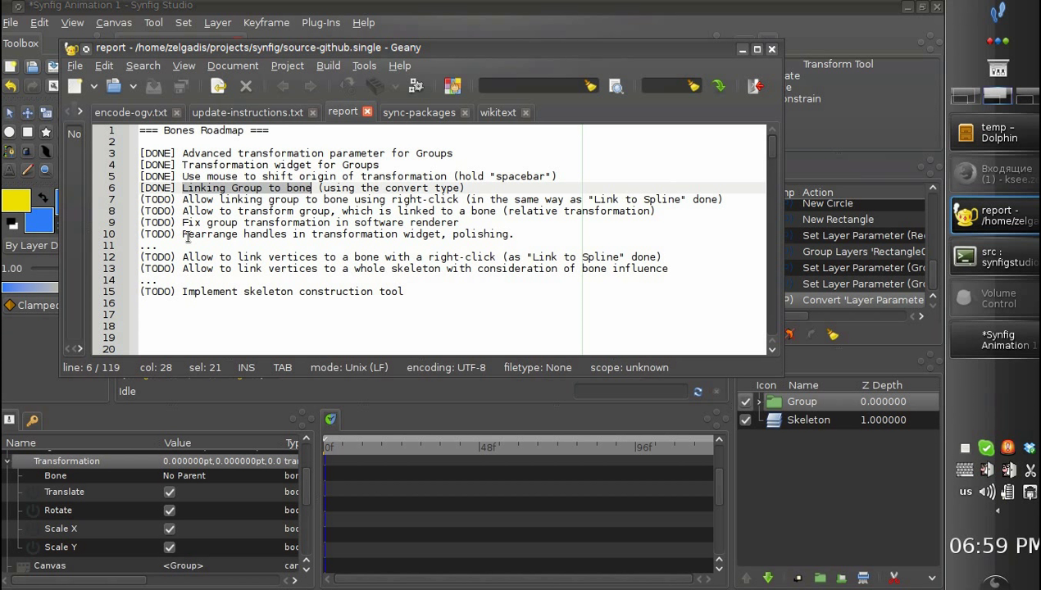
pyautogui.moveTo(182, 199); pyautogui.dragTo(262, 200)
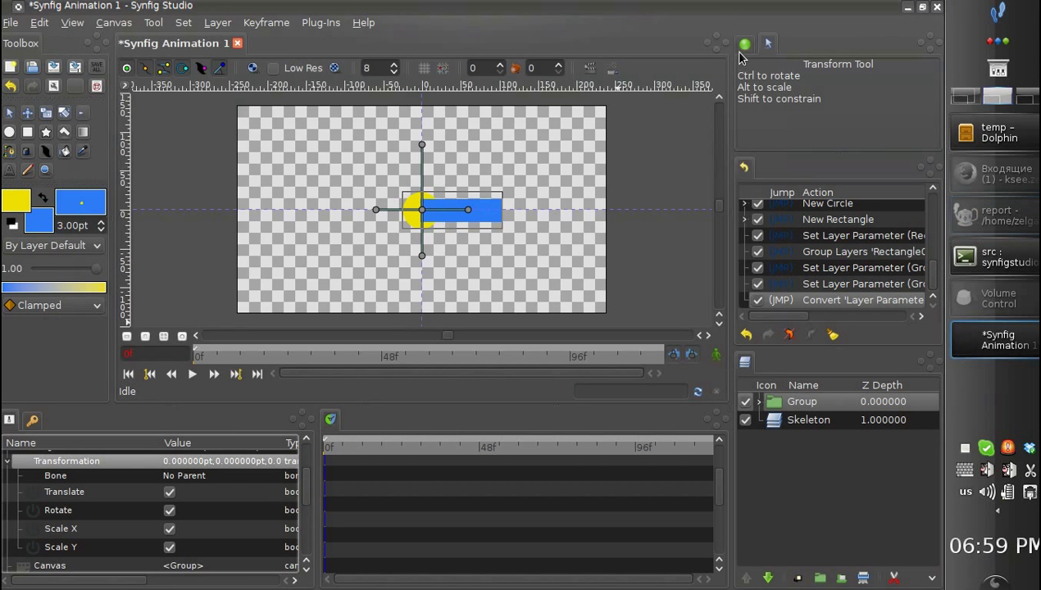
pyautogui.click(743, 49)
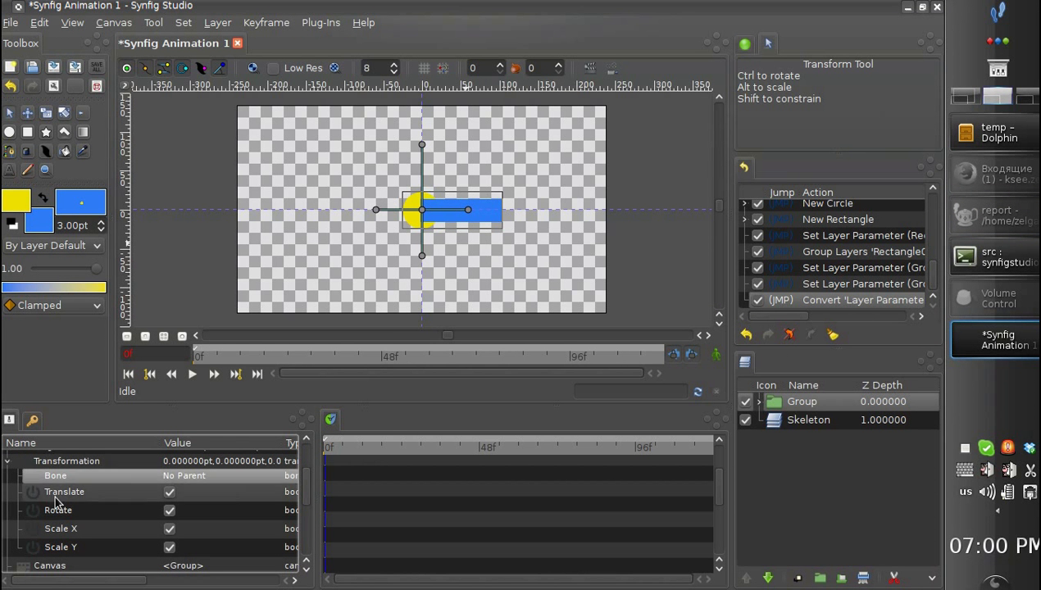
# Set the linked bone in the group's Transformation parameter to Bone 2
pyautogui.scroll(1, 54, 488)
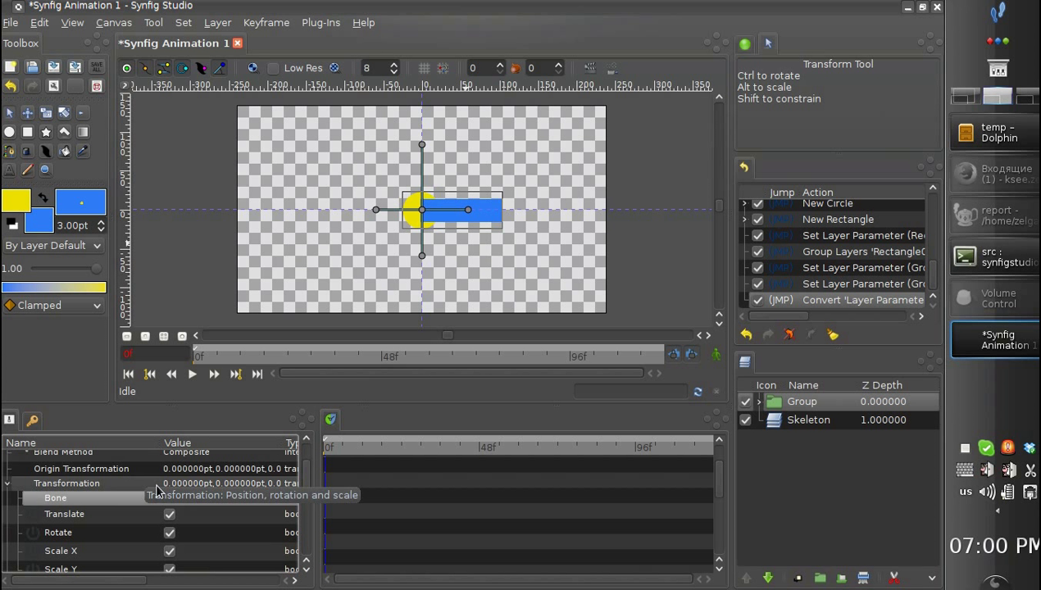
pyautogui.click(185, 504)
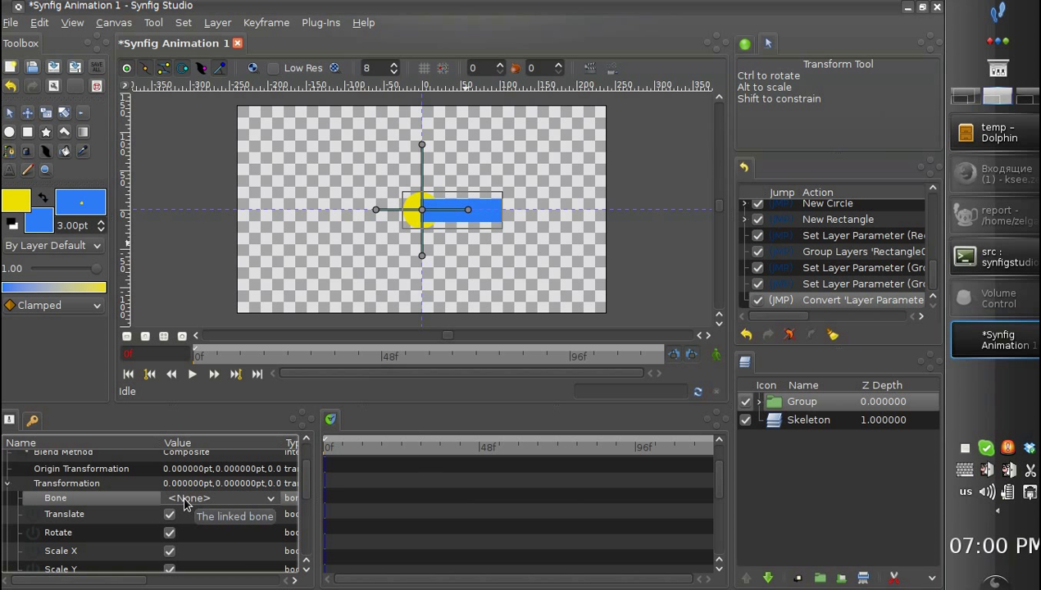
pyautogui.click(219, 502)
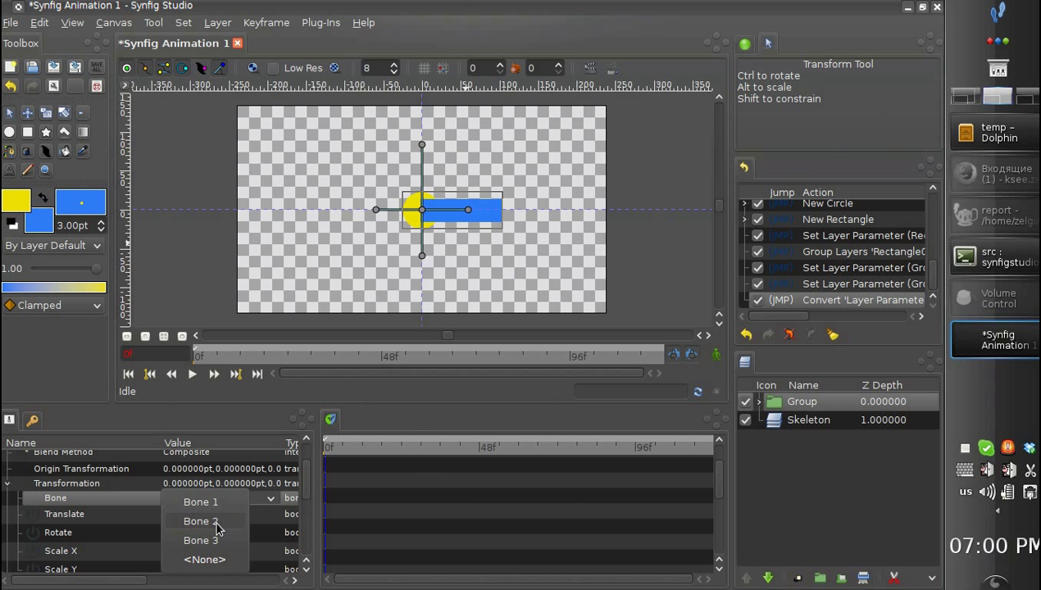
pyautogui.click(201, 522)
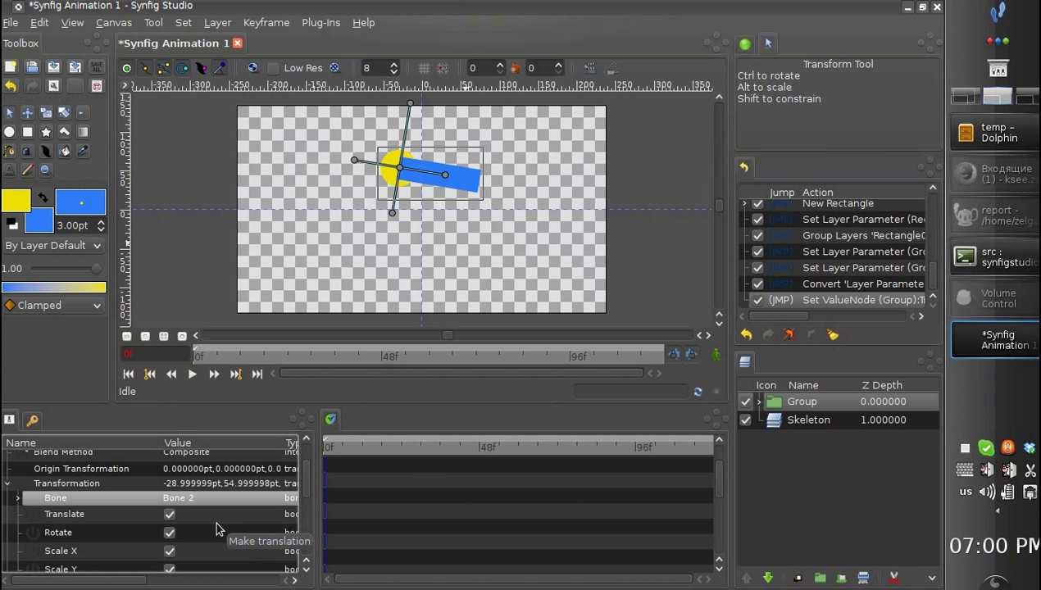
# Select the skeleton, move its root bone to about -145, 32 pt, and rotate and stretch the bones to drive the linked group
pyautogui.click(800, 431)
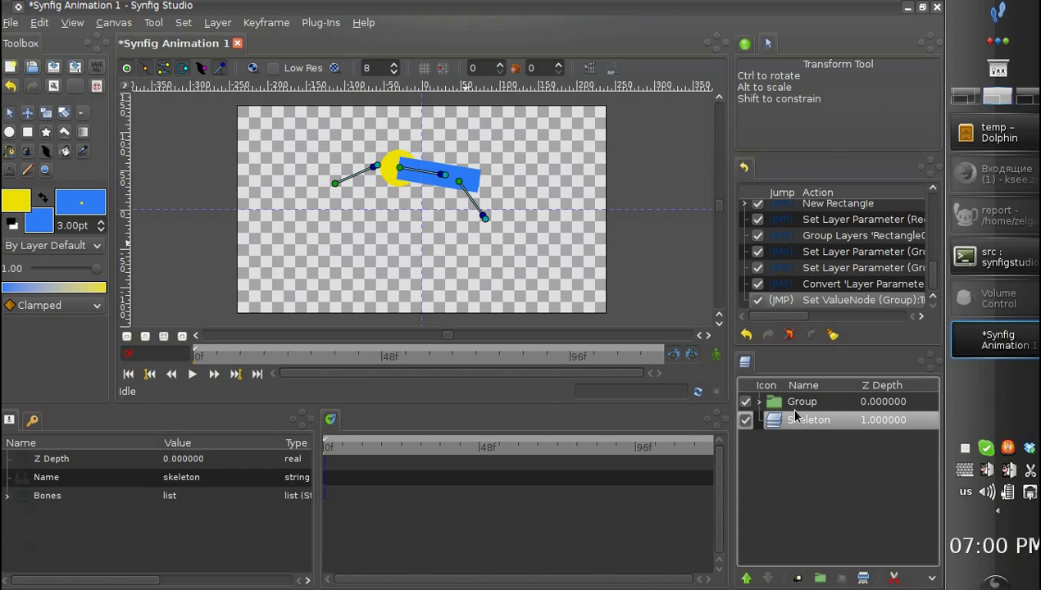
pyautogui.keyDown('ctrl'); pyautogui.click(794, 412); pyautogui.keyUp('ctrl')
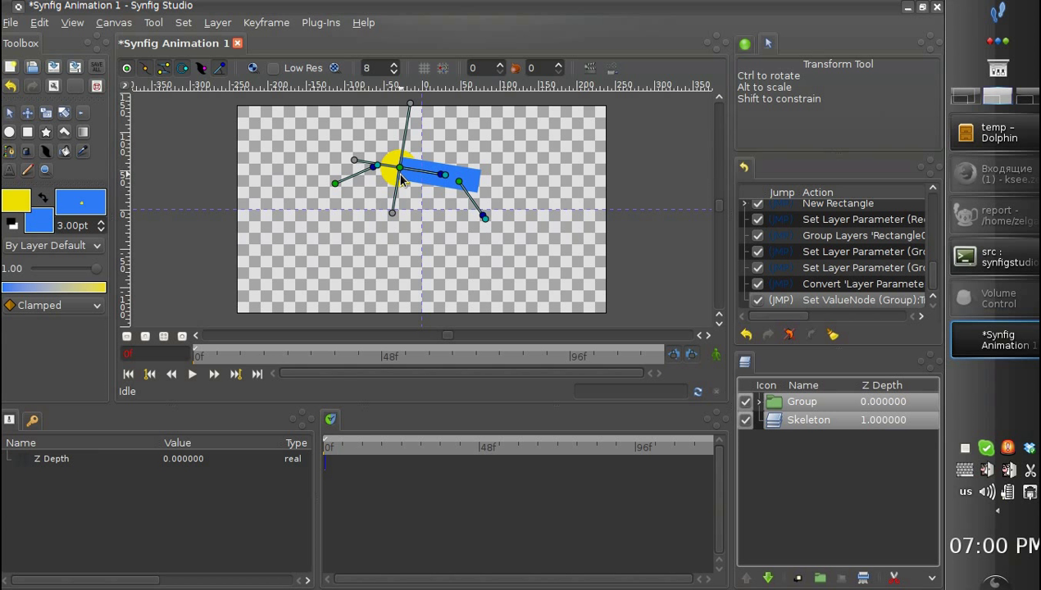
pyautogui.click(771, 421)
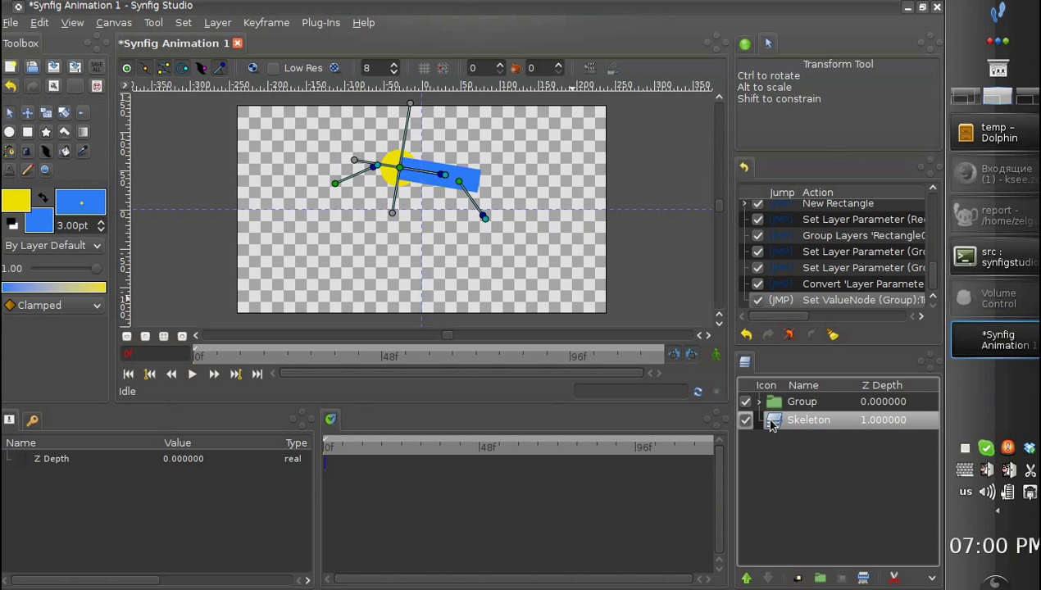
pyautogui.moveTo(332, 184); pyautogui.dragTo(310, 185)
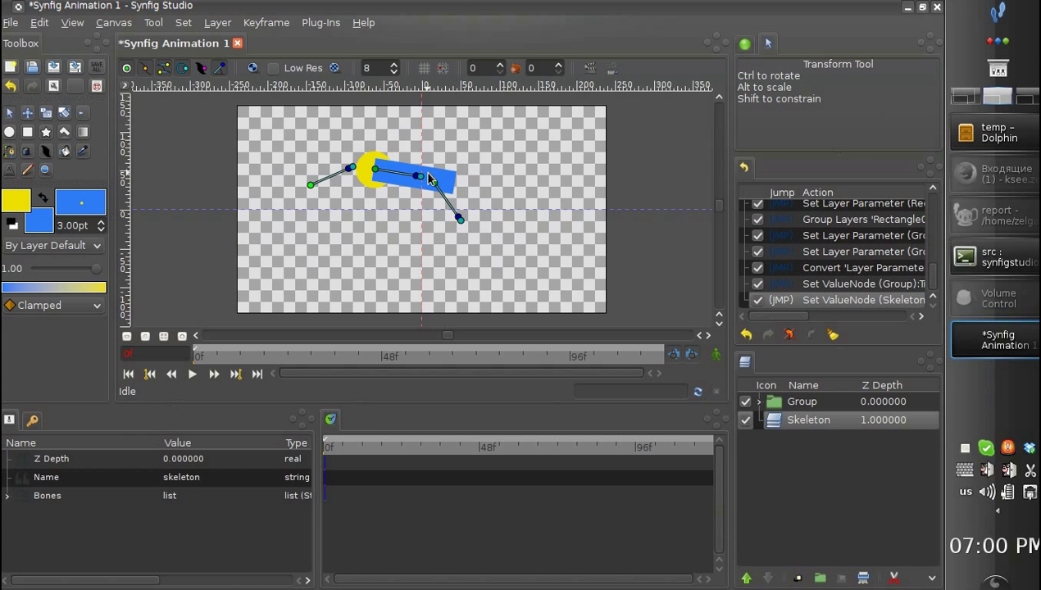
pyautogui.moveTo(416, 172); pyautogui.dragTo(352, 184)
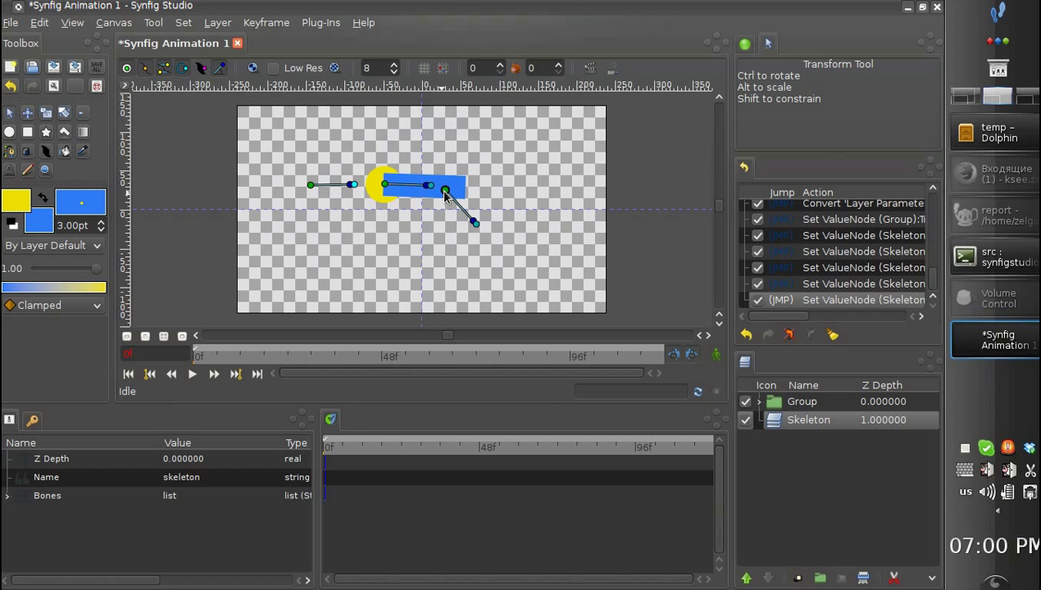
pyautogui.moveTo(437, 218); pyautogui.dragTo(440, 185)
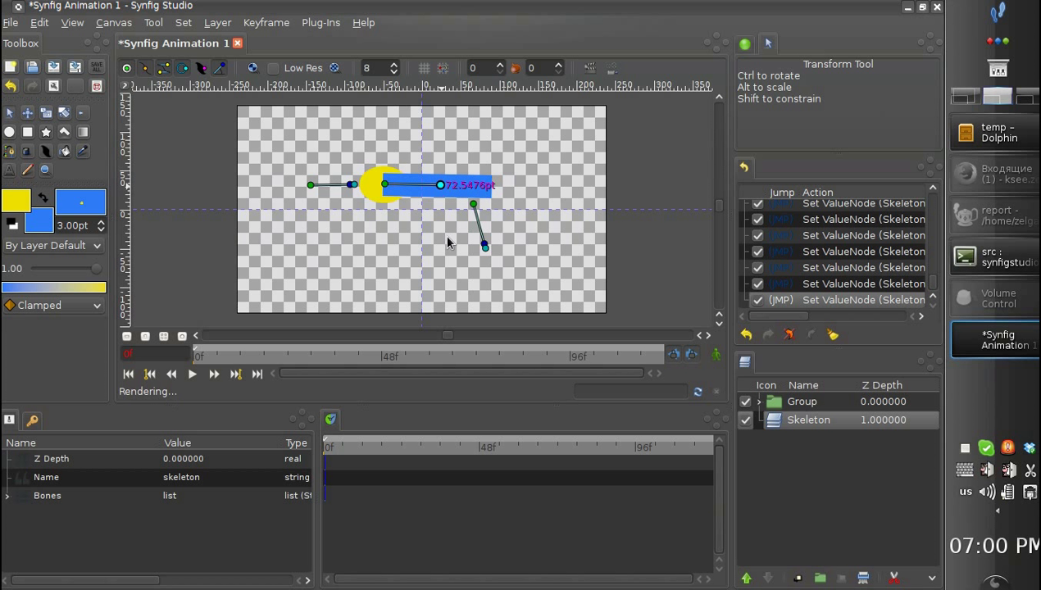
# Expand the group's Transformation parameter again and change its linked bone to Bone 3
pyautogui.click(802, 402)
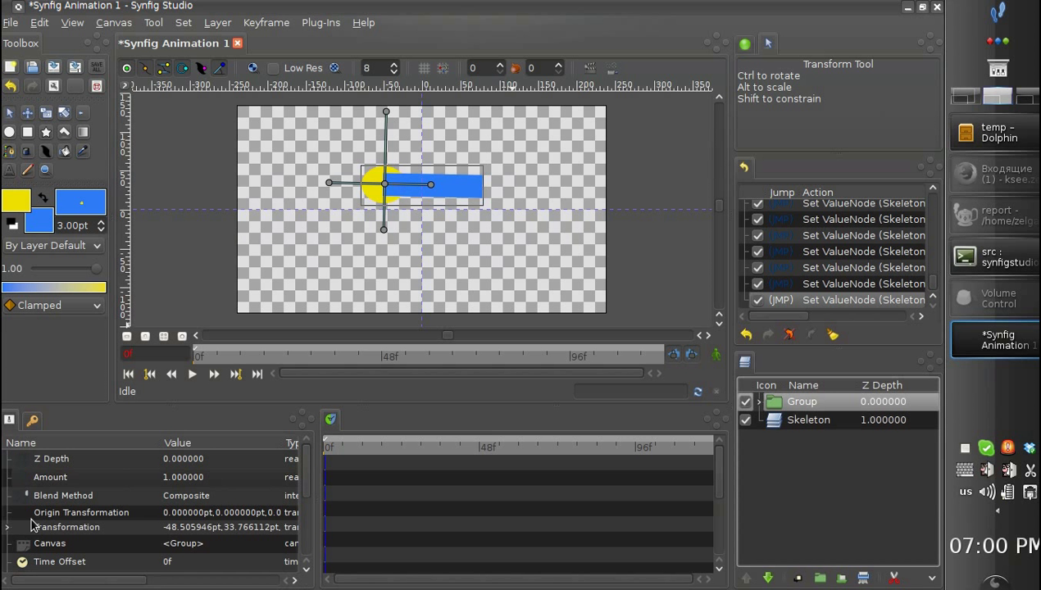
pyautogui.click(7, 527)
pyautogui.scroll(-2, 49, 517)
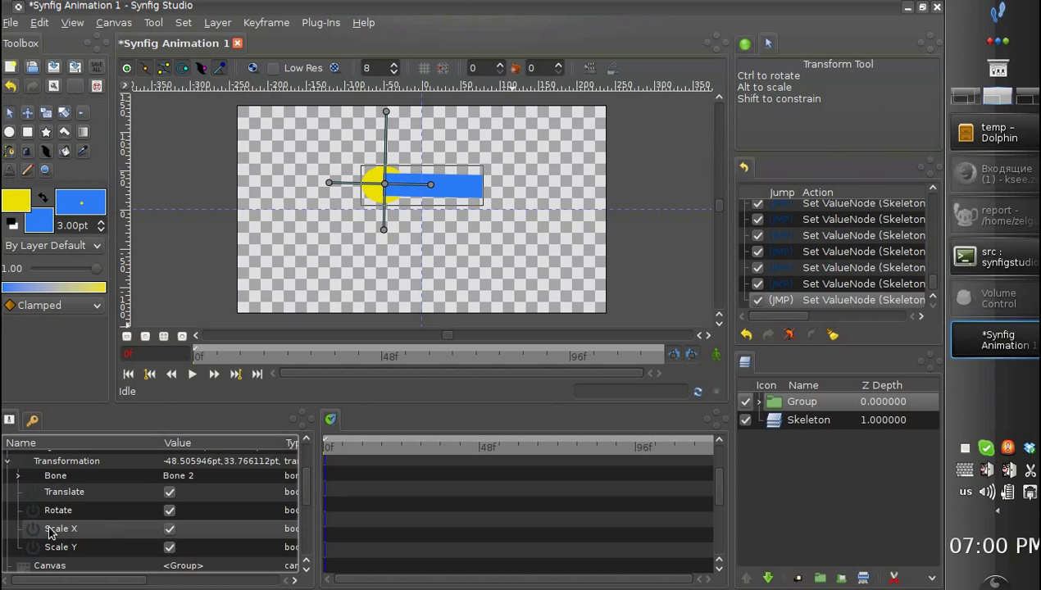
pyautogui.click(139, 475)
pyautogui.click(185, 476)
pyautogui.click(215, 476)
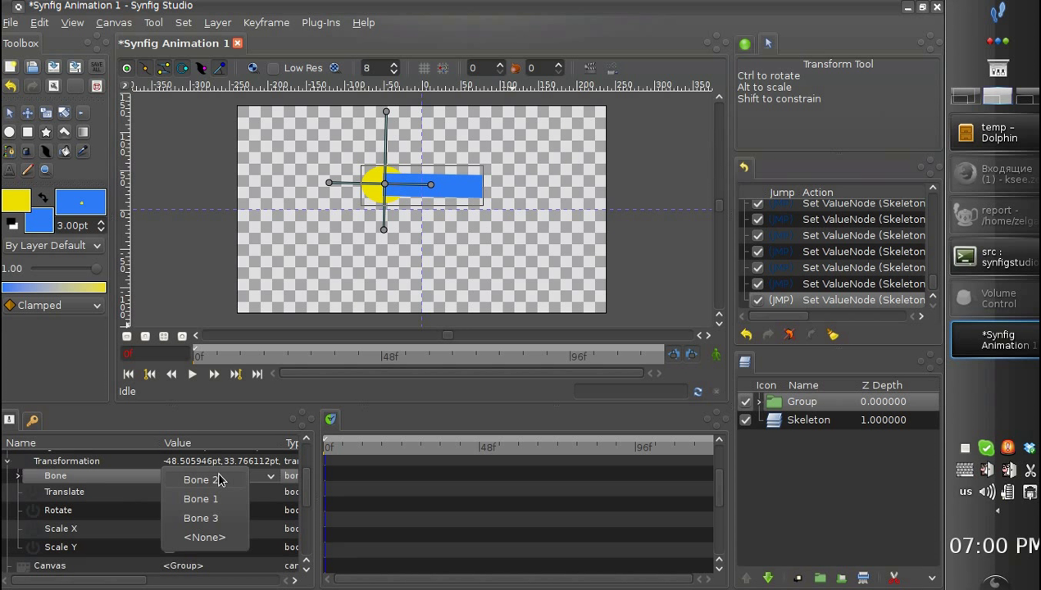
pyautogui.click(210, 525)
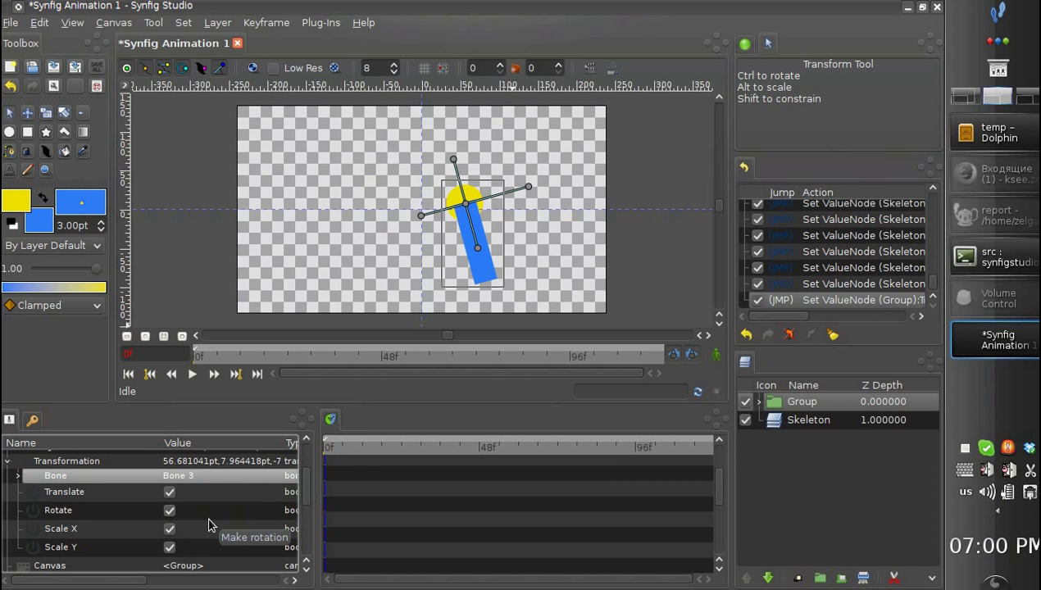
# Select the skeleton and move and rotate its bones so the group swings along with Bone 3
pyautogui.click(810, 420)
pyautogui.moveTo(473, 205); pyautogui.dragTo(486, 170)
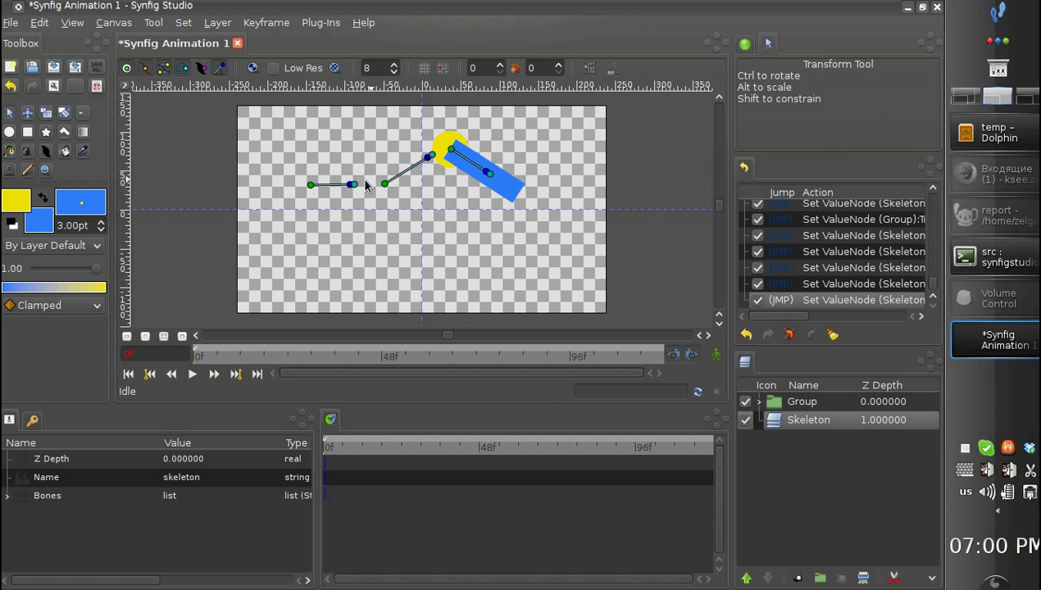
pyautogui.moveTo(353, 184); pyautogui.dragTo(321, 197)
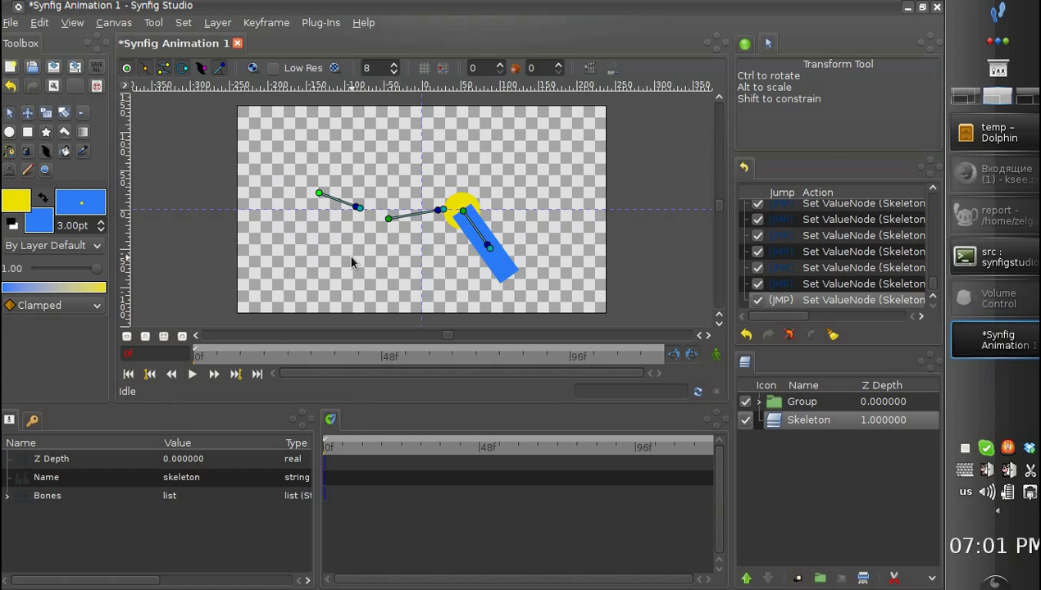
# Switch to the roadmap in Geany and highlight the full item about linking a group to a bone using right-click
pyautogui.click(970, 215)
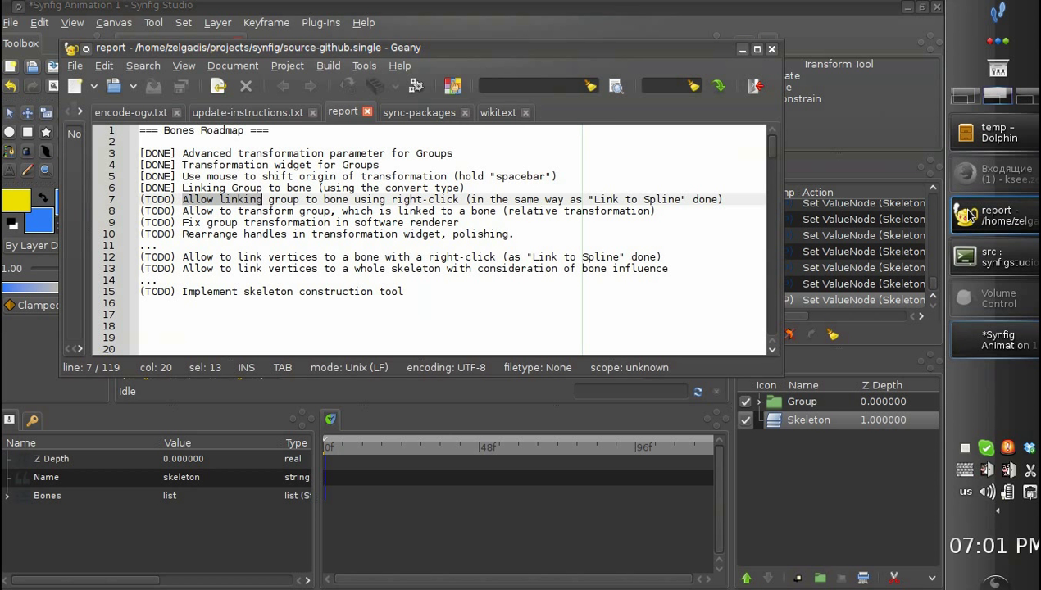
pyautogui.click(194, 223)
pyautogui.moveTo(182, 211); pyautogui.dragTo(663, 222)
pyautogui.click(484, 236)
pyautogui.moveTo(456, 222); pyautogui.dragTo(731, 199)
pyautogui.click(180, 199)
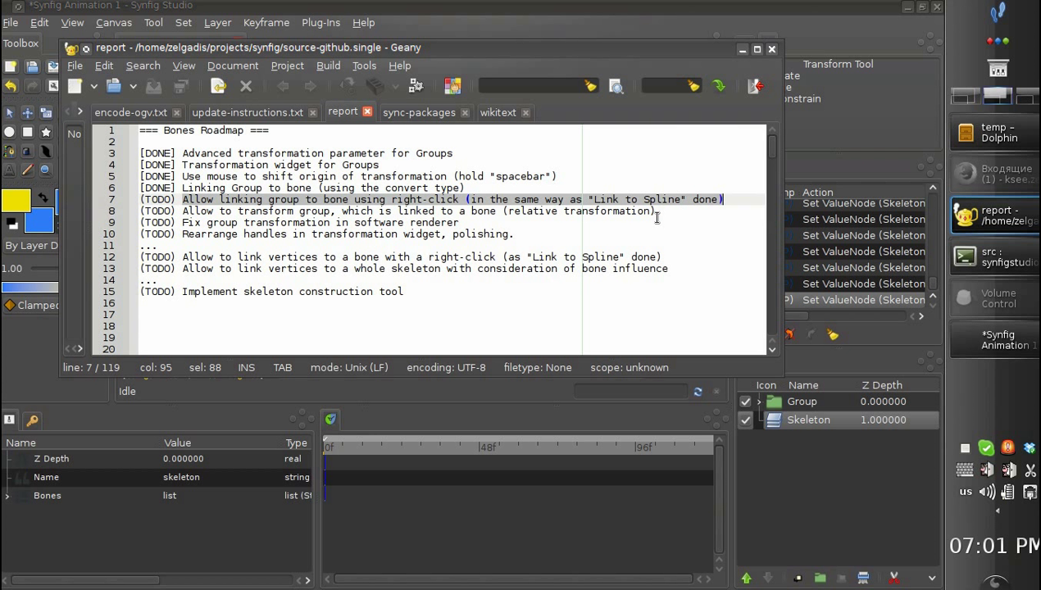